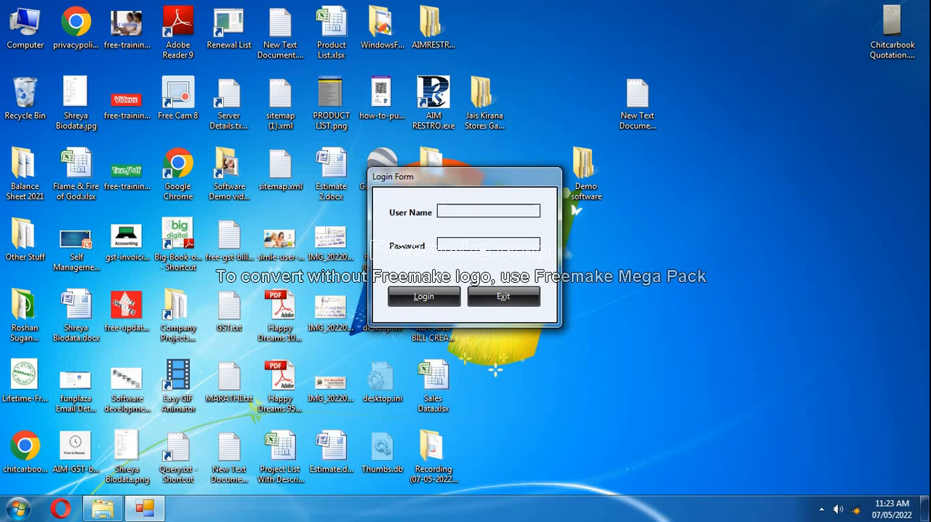
Log in as admin with the account password and maximize the main application window.
{"action": "type", "text": "admin"}
{"action": "left_click", "coordinate": [472, 246]}
{"action": "double_click", "coordinate": [471, 211]}
{"action": "left_click", "coordinate": [468, 245]}
{"action": "type", "text": "*****"}
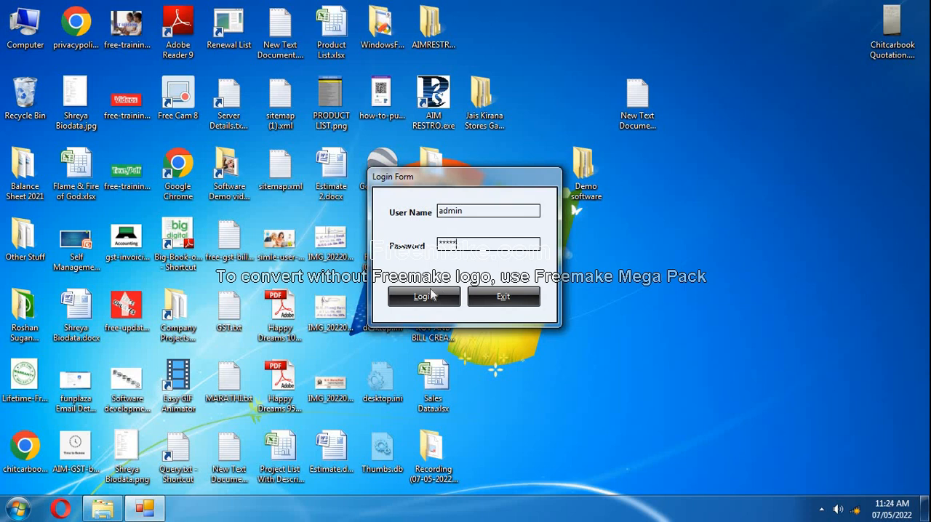
{"action": "left_click", "coordinate": [425, 298]}
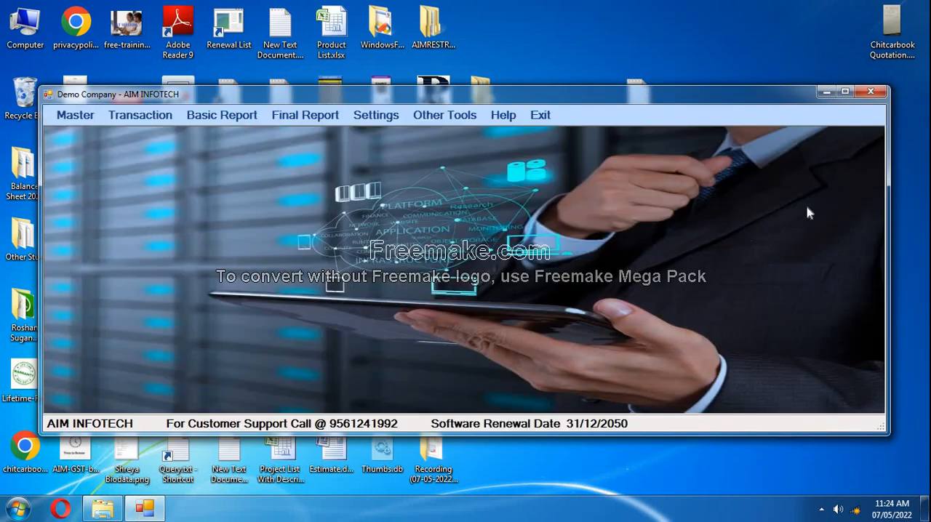
{"action": "left_click", "coordinate": [845, 91]}
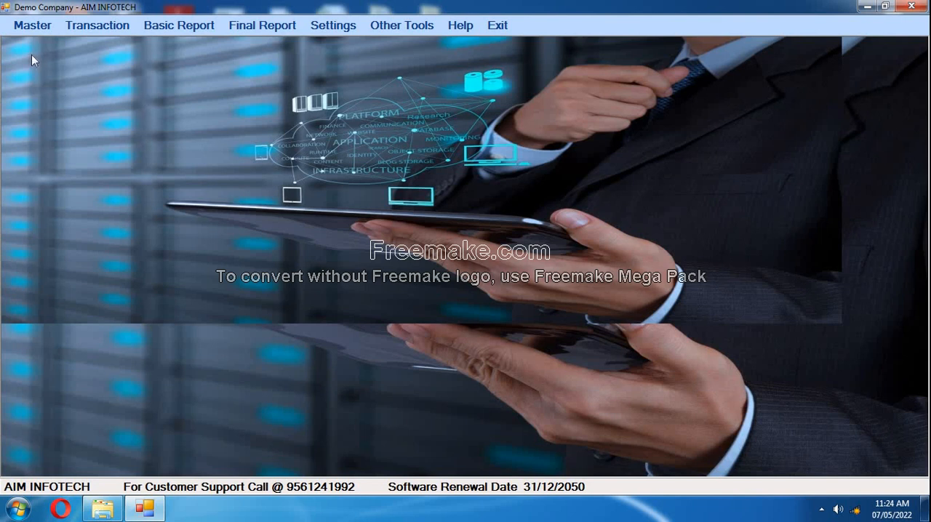
{"action": "left_click", "coordinate": [40, 31]}
{"action": "mouse_move", "coordinate": [82, 33]}
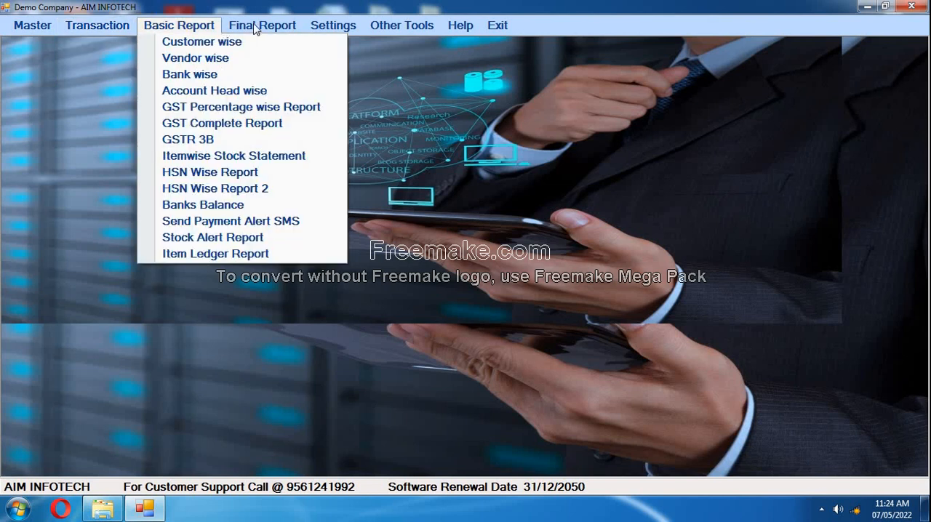
{"action": "mouse_move", "coordinate": [256, 29]}
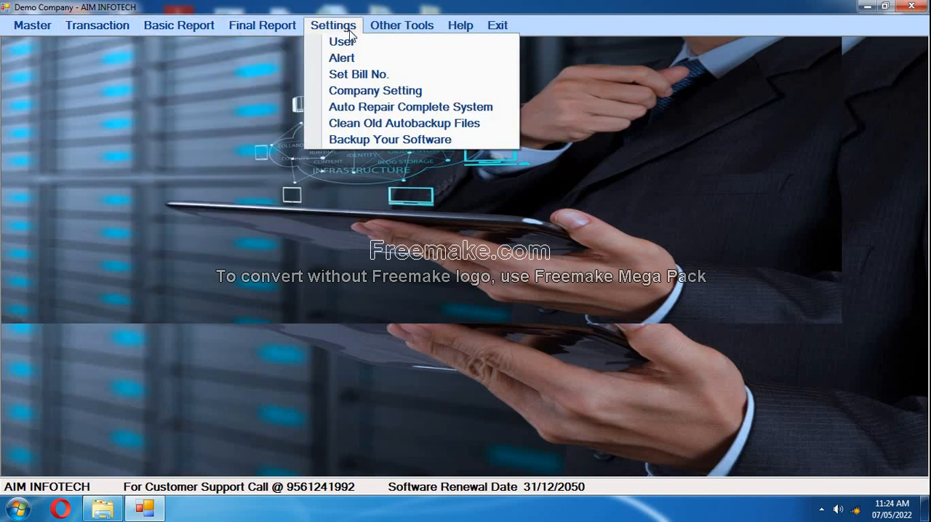
{"action": "mouse_move", "coordinate": [379, 28]}
{"action": "mouse_move", "coordinate": [449, 28]}
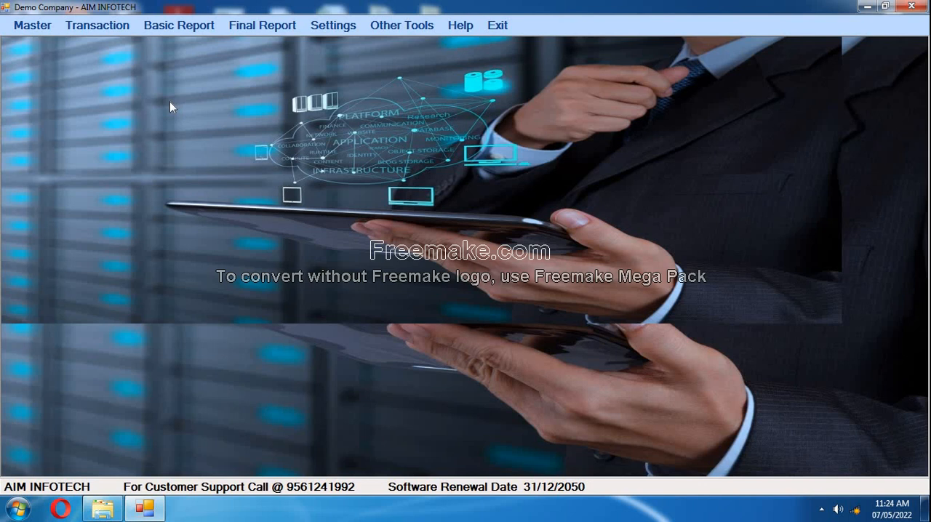
{"action": "left_click", "coordinate": [103, 29]}
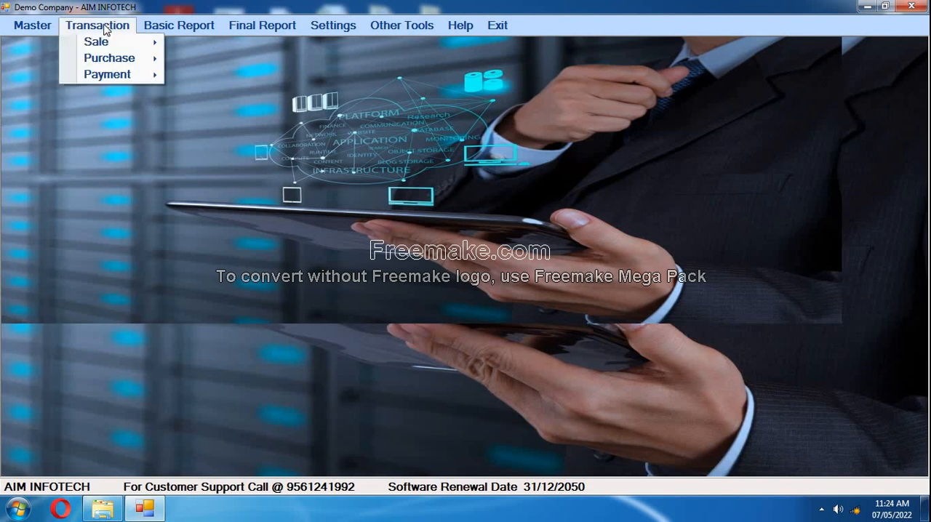
{"action": "left_click", "coordinate": [103, 27]}
{"action": "left_click", "coordinate": [103, 28]}
{"action": "mouse_move", "coordinate": [108, 45]}
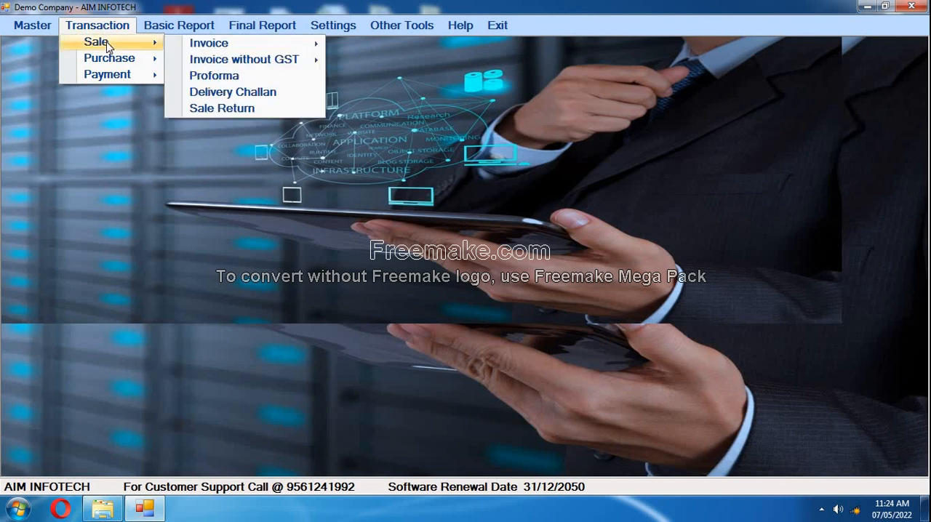
{"action": "mouse_move", "coordinate": [245, 45]}
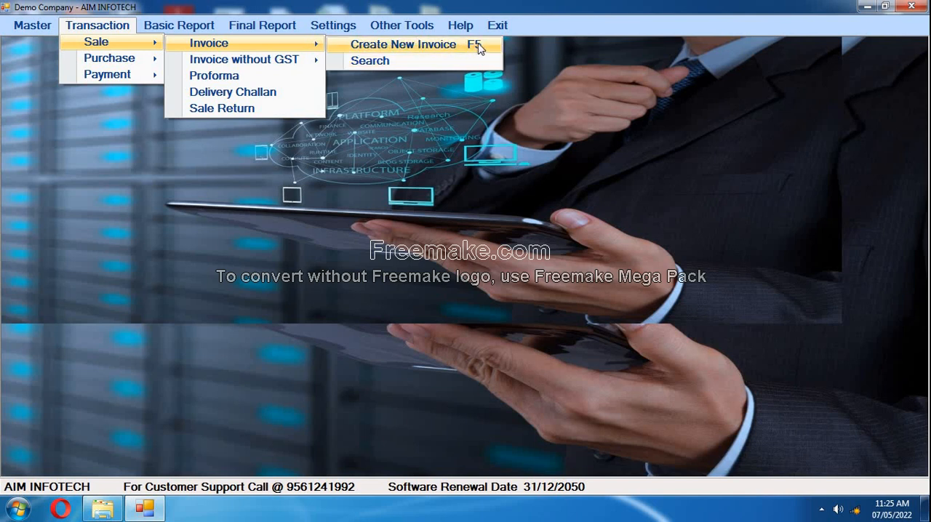
{"action": "left_click", "coordinate": [501, 202]}
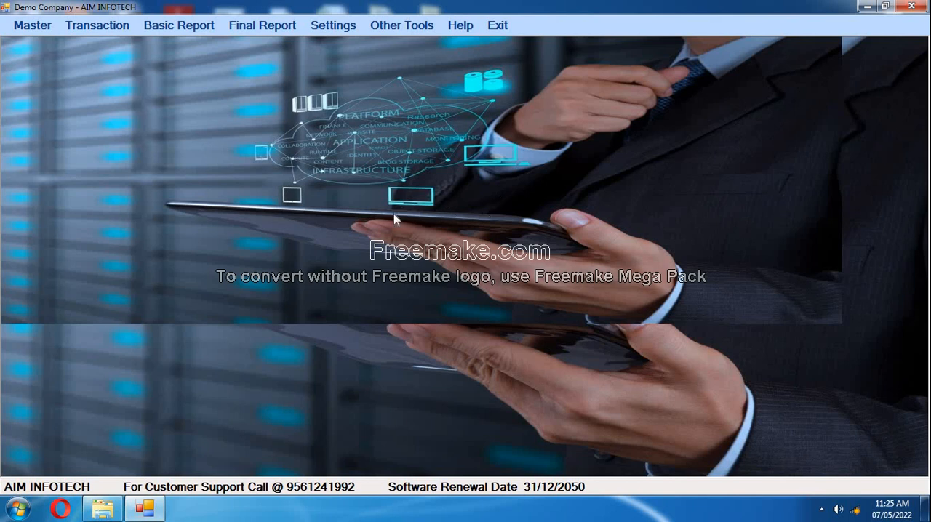
Create a new sale invoice.
{"action": "left_click", "coordinate": [117, 28]}
{"action": "mouse_move", "coordinate": [142, 44]}
{"action": "mouse_move", "coordinate": [302, 46]}
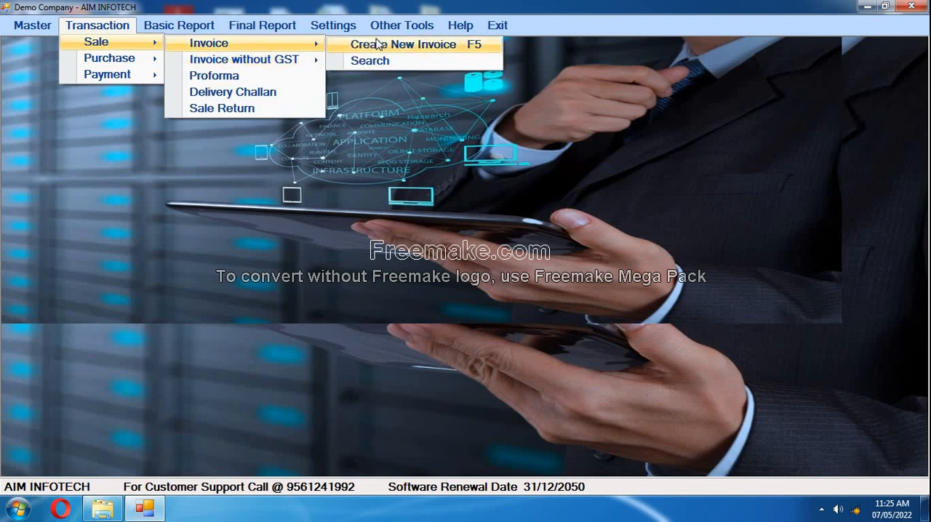
{"action": "left_click", "coordinate": [414, 45]}
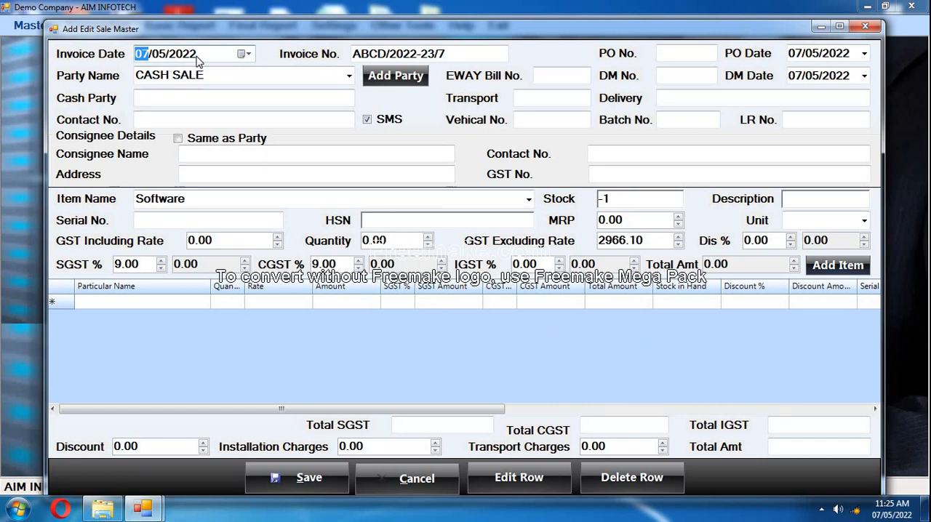
Examine the invoice date and the parts of the invoice number on the new sale invoice.
{"action": "key", "text": "Right"}
{"action": "key", "text": "Right"}
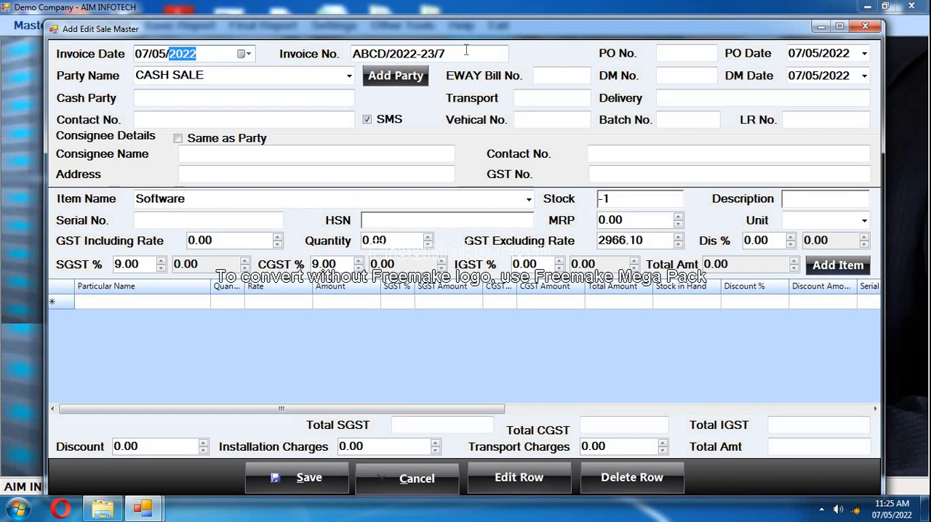
{"action": "left_click_drag", "start_coordinate": [466, 54], "coordinate": [322, 69]}
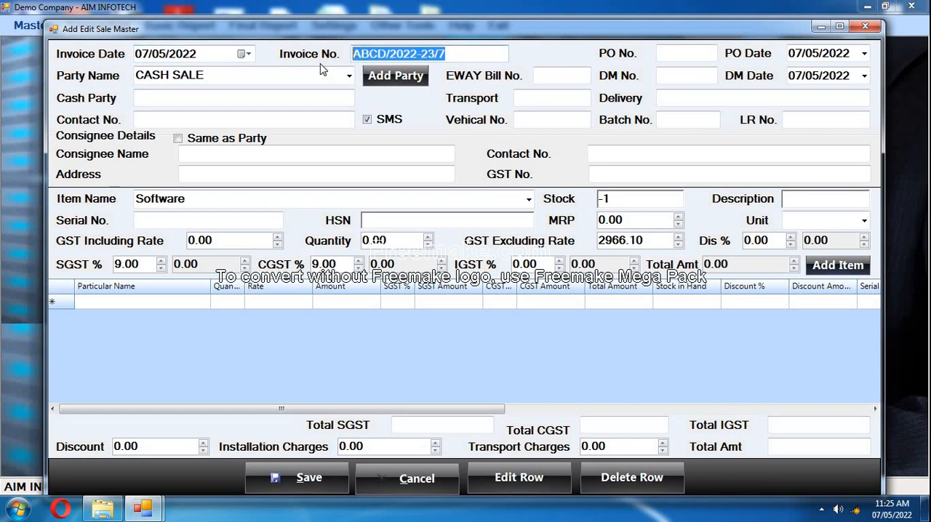
{"action": "left_click", "coordinate": [446, 54]}
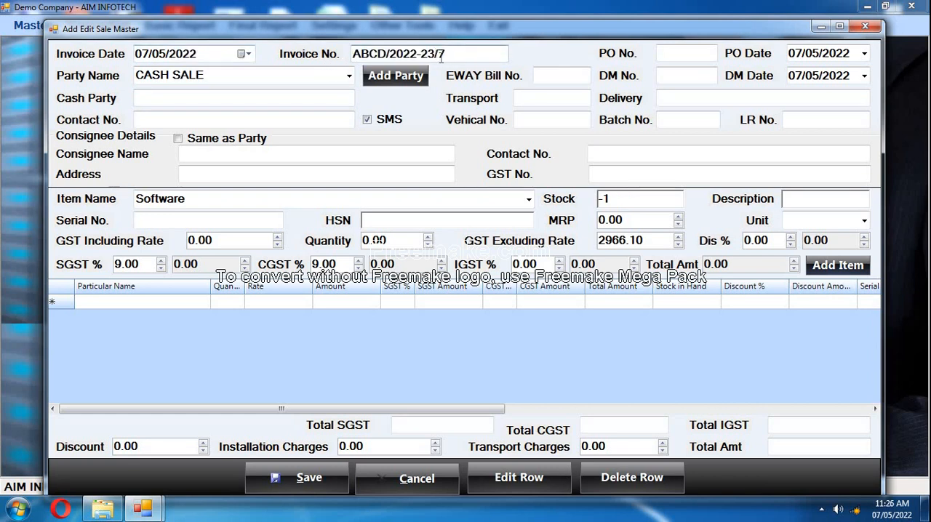
{"action": "left_click_drag", "start_coordinate": [446, 54], "coordinate": [346, 69]}
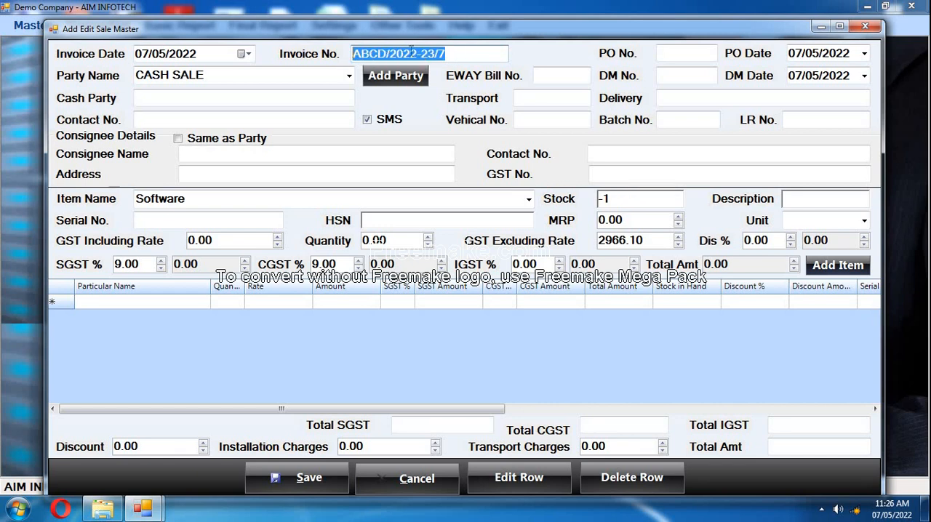
{"action": "left_click", "coordinate": [473, 56]}
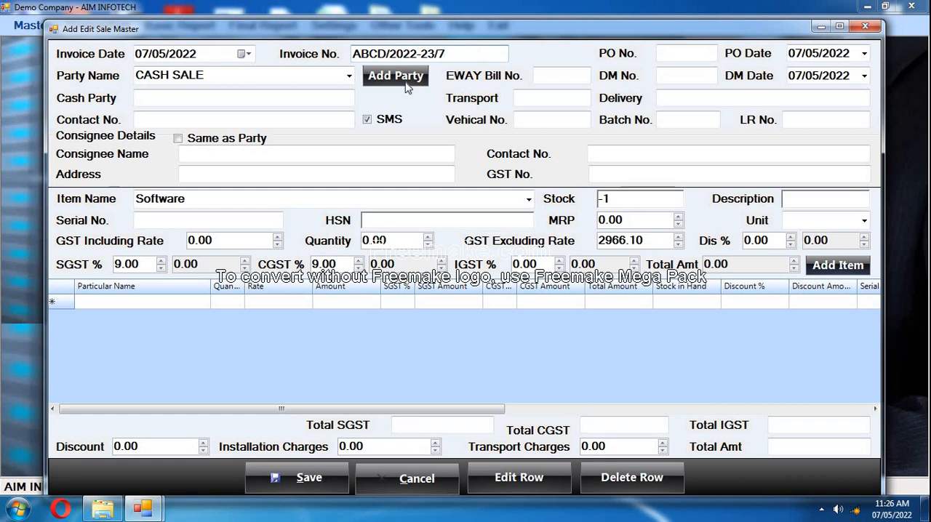
{"action": "left_click_drag", "start_coordinate": [449, 55], "coordinate": [348, 55]}
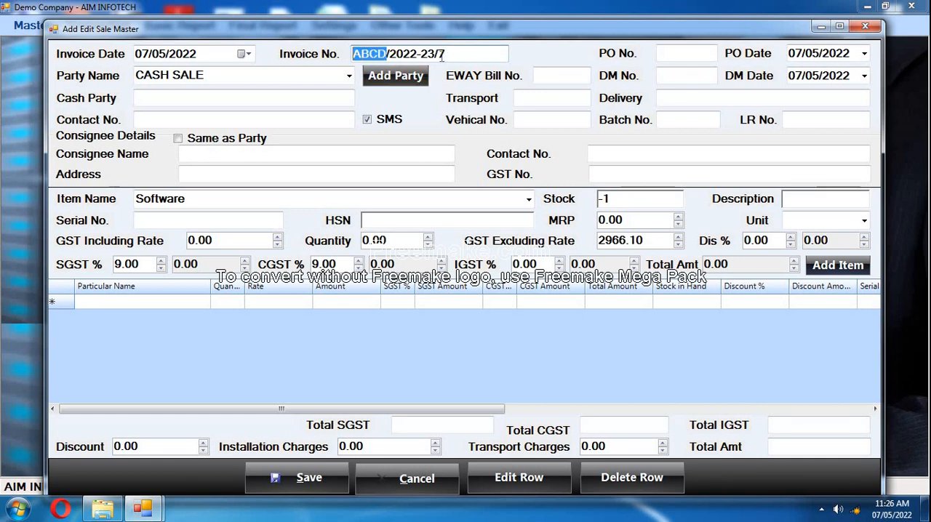
Delete everything before the final digit of the invoice number, and undo the deletion.
{"action": "left_click_drag", "start_coordinate": [438, 54], "coordinate": [335, 57]}
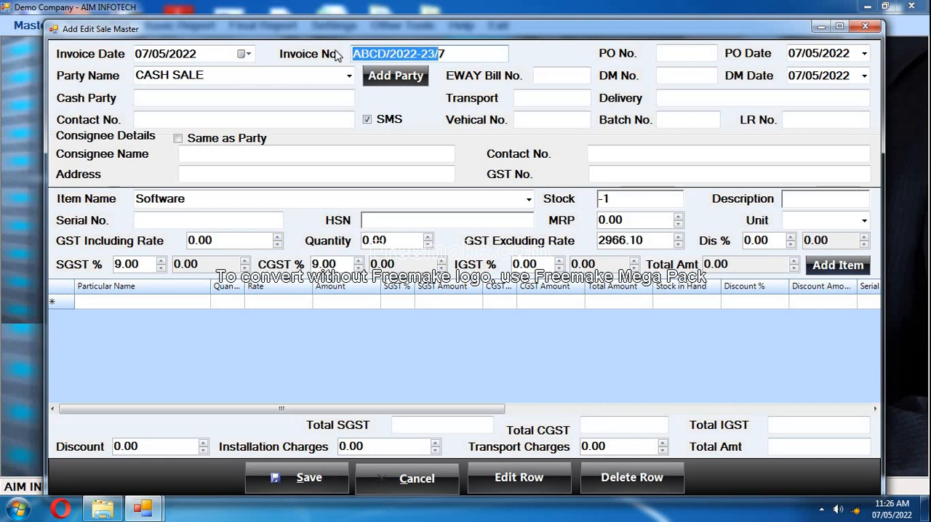
{"action": "key", "text": "BackSpace"}
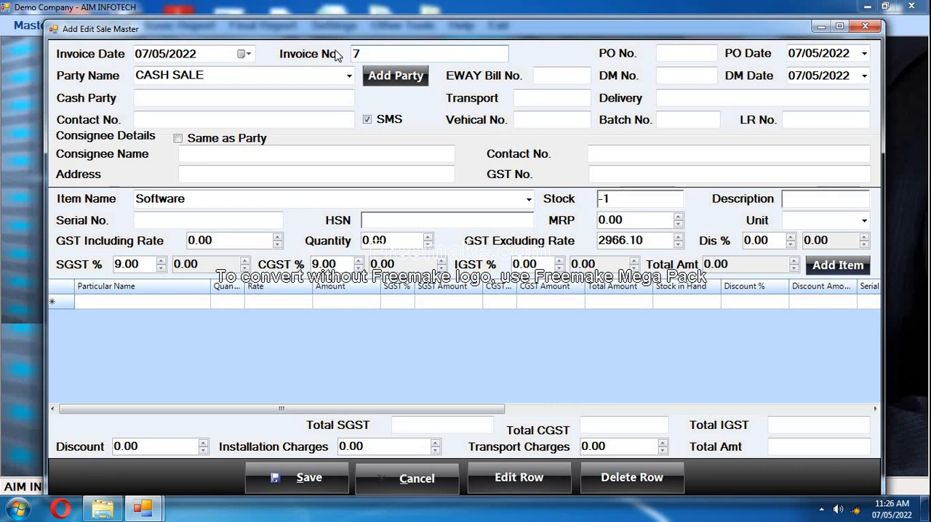
{"action": "key", "text": "ctrl+z"}
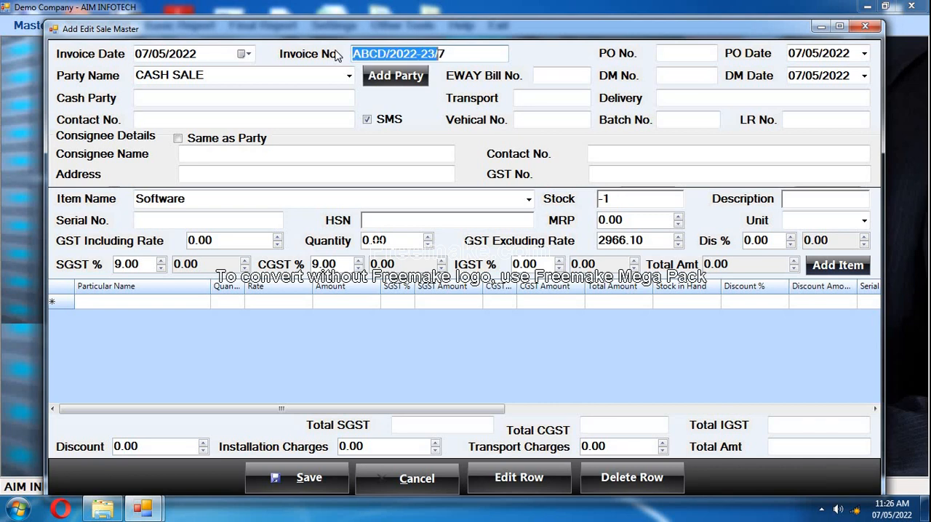
{"action": "left_click", "coordinate": [480, 58]}
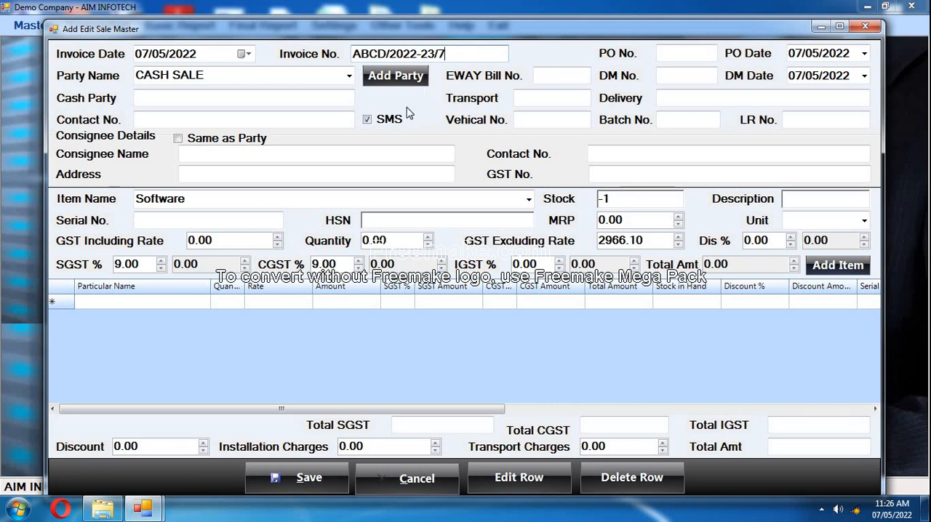
Examine which parties are available for the invoice's party name.
{"action": "left_click", "coordinate": [349, 77]}
{"action": "left_click", "coordinate": [349, 78]}
{"action": "left_click", "coordinate": [349, 77]}
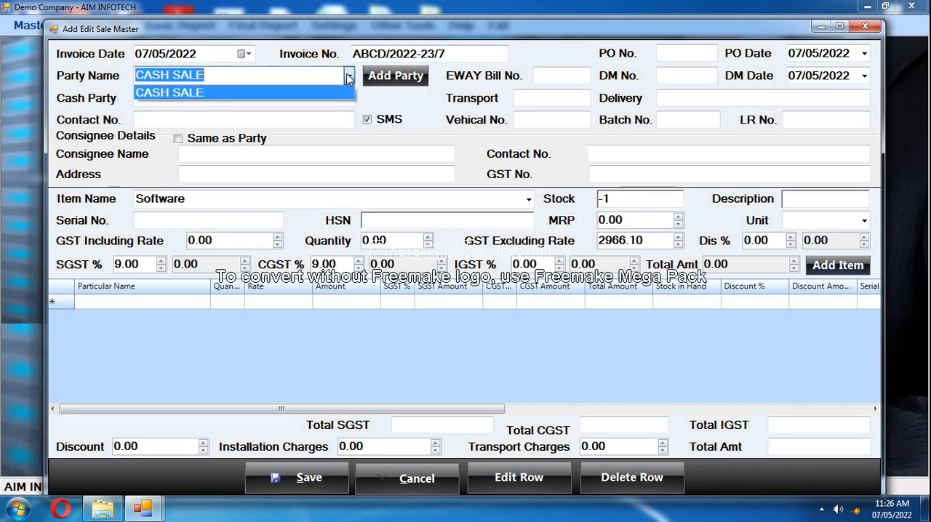
{"action": "left_click", "coordinate": [349, 77]}
{"action": "left_click", "coordinate": [349, 77]}
{"action": "left_click", "coordinate": [349, 77]}
{"action": "left_click", "coordinate": [349, 77]}
{"action": "left_click", "coordinate": [349, 77]}
{"action": "left_click", "coordinate": [349, 78]}
{"action": "left_click", "coordinate": [416, 103]}
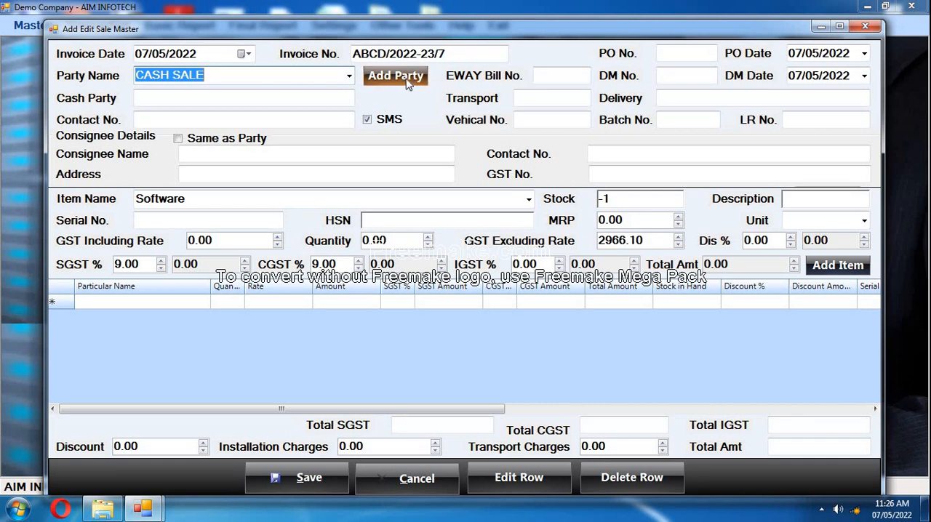
Add a new party with the customer name ABCD PVT LTD and fill in its area.
{"action": "left_click", "coordinate": [406, 84]}
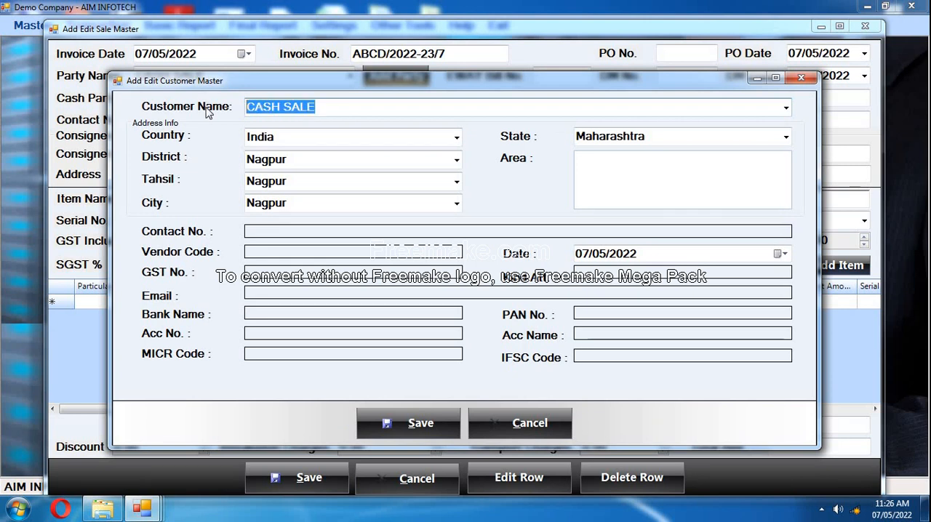
{"action": "type", "text": "ABCD "}
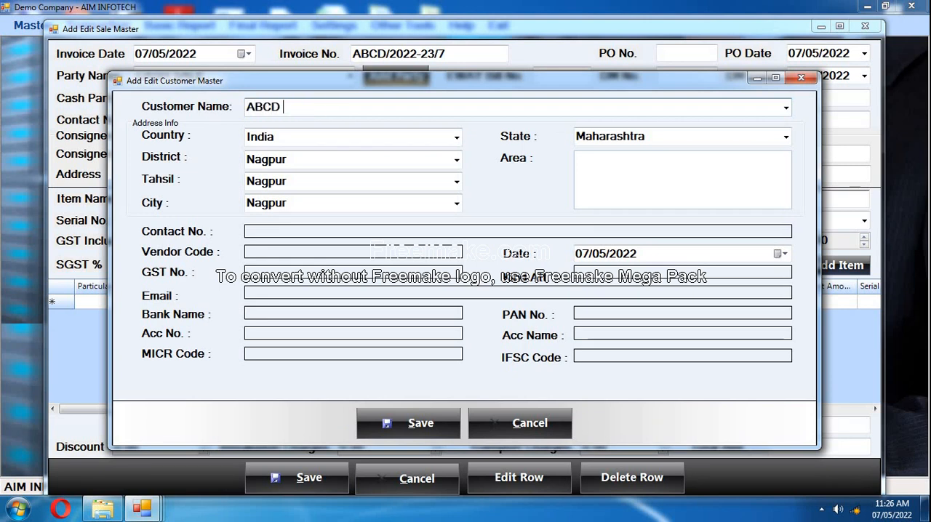
{"action": "type", "text": "PVT LTD"}
{"action": "left_click", "coordinate": [314, 204]}
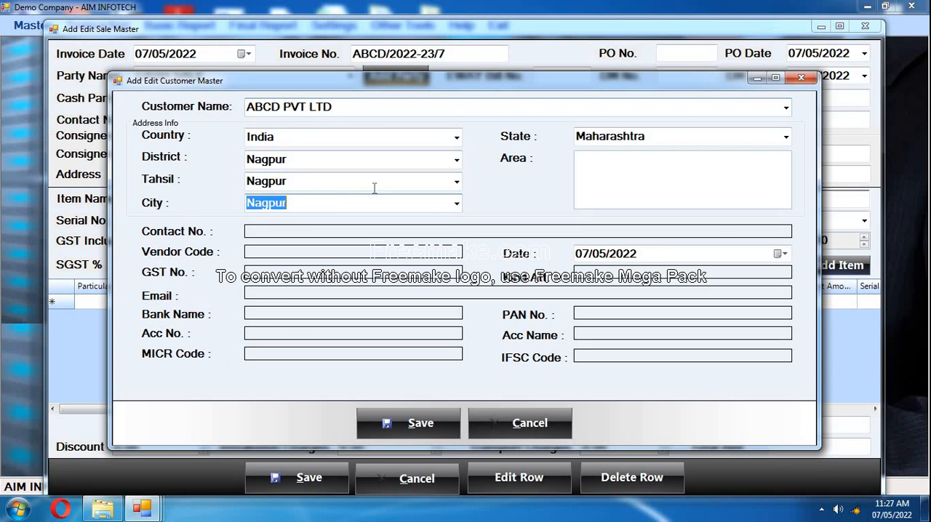
{"action": "left_click", "coordinate": [625, 175]}
{"action": "type", "text": "SADAR"}
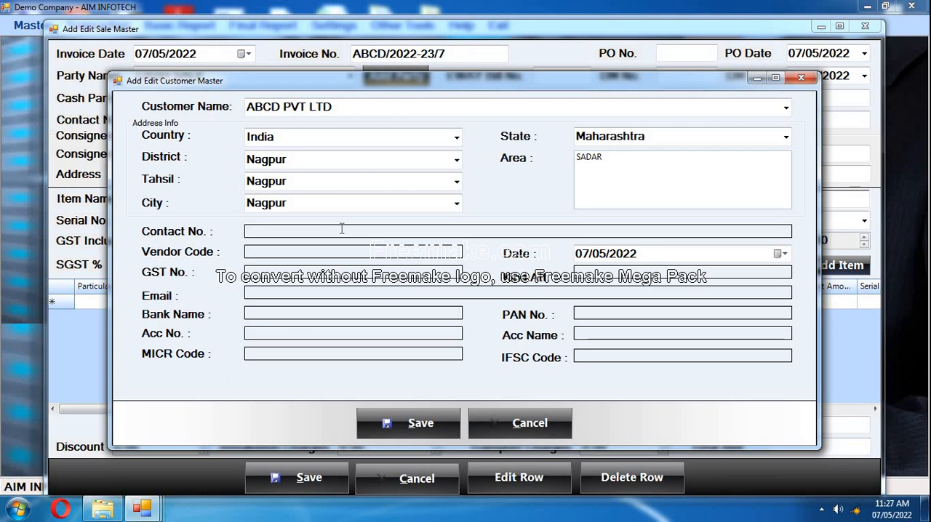
Fill in the new customer's contact number and GST number.
{"action": "type", "text": "0"}
{"action": "key", "text": "BackSpace"}
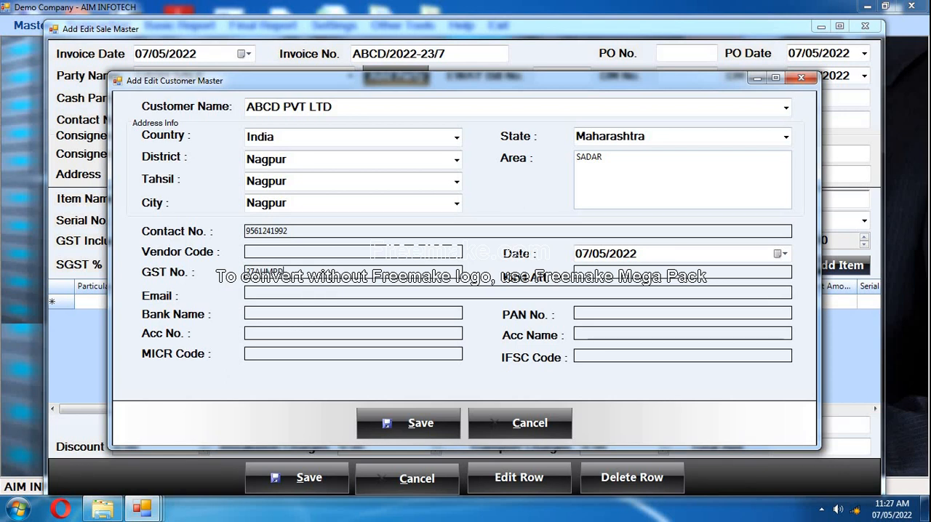
Review the new customer's name, city, area, contact number and GST number entries.
{"action": "left_click_drag", "start_coordinate": [349, 106], "coordinate": [224, 104]}
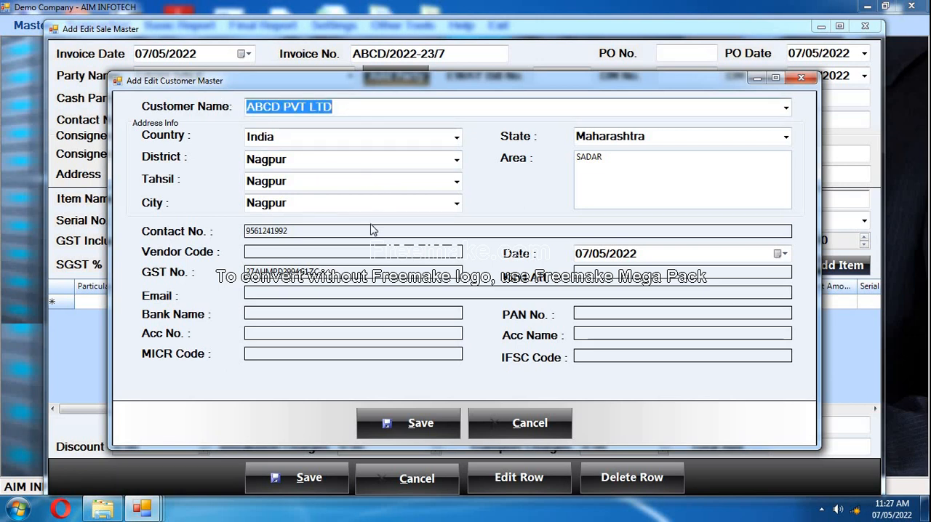
{"action": "left_click", "coordinate": [382, 198]}
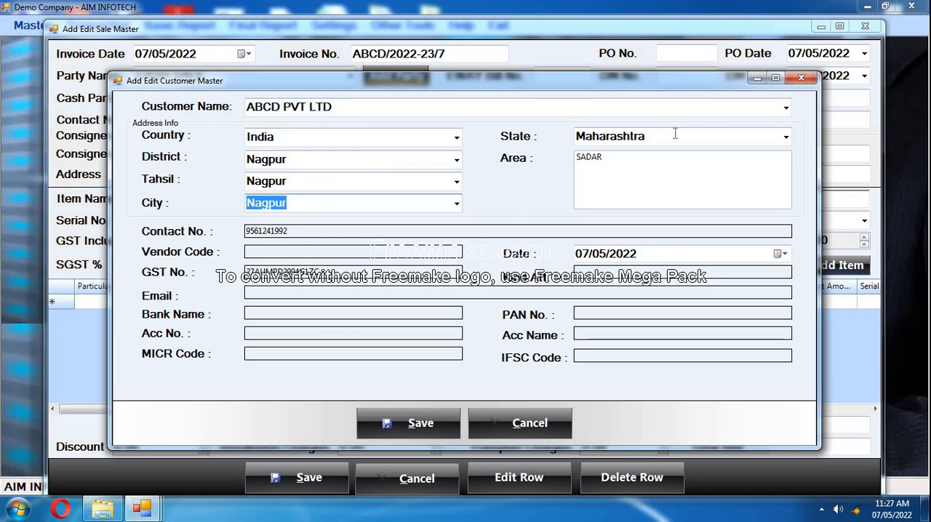
{"action": "key", "text": "Tab"}
{"action": "left_click", "coordinate": [630, 155]}
{"action": "left_click_drag", "start_coordinate": [458, 137], "coordinate": [400, 155]}
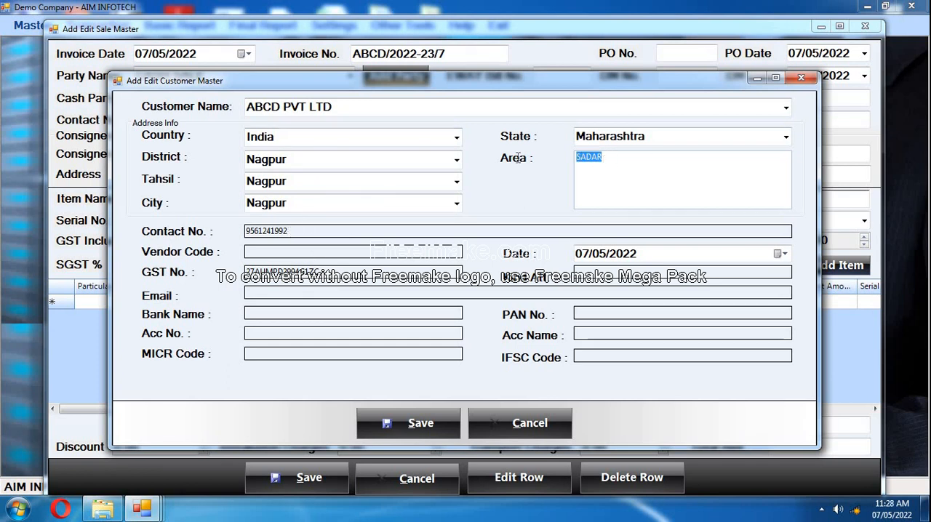
{"action": "key", "text": "Tab"}
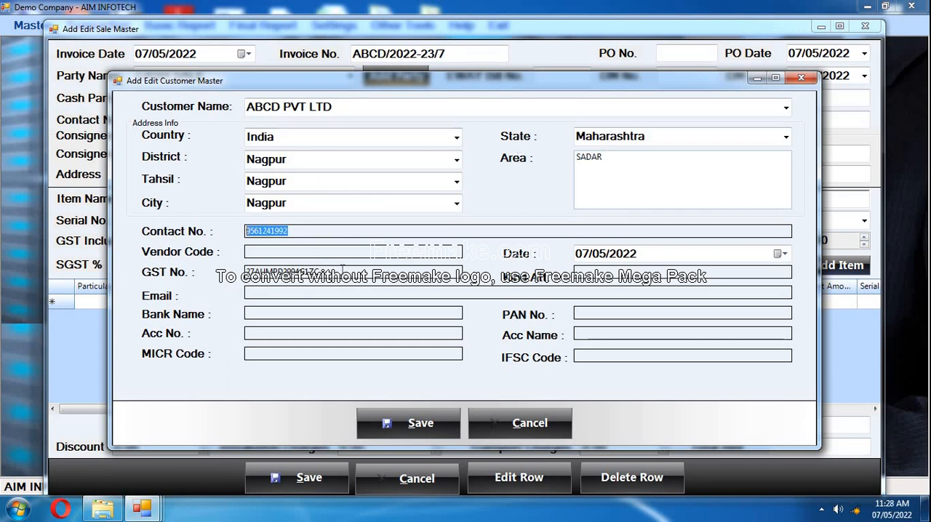
{"action": "key", "text": "Tab"}
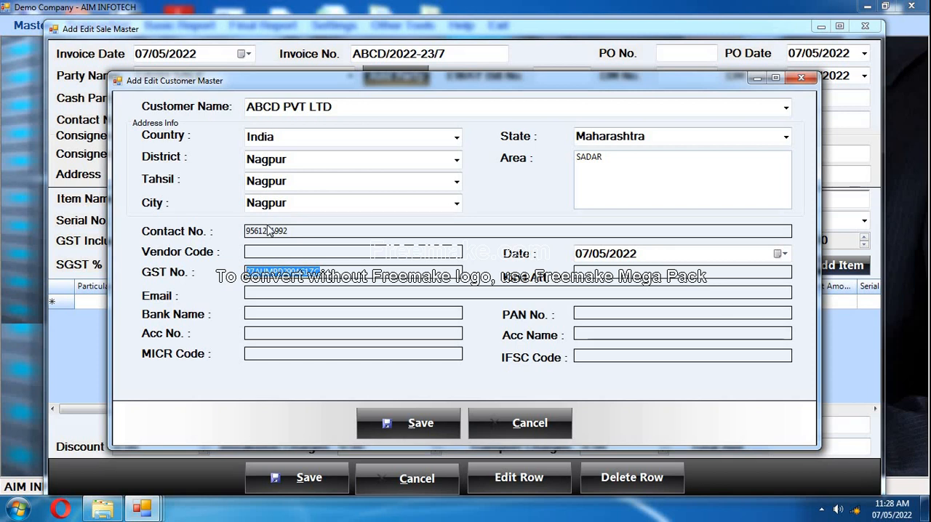
{"action": "left_click", "coordinate": [240, 105]}
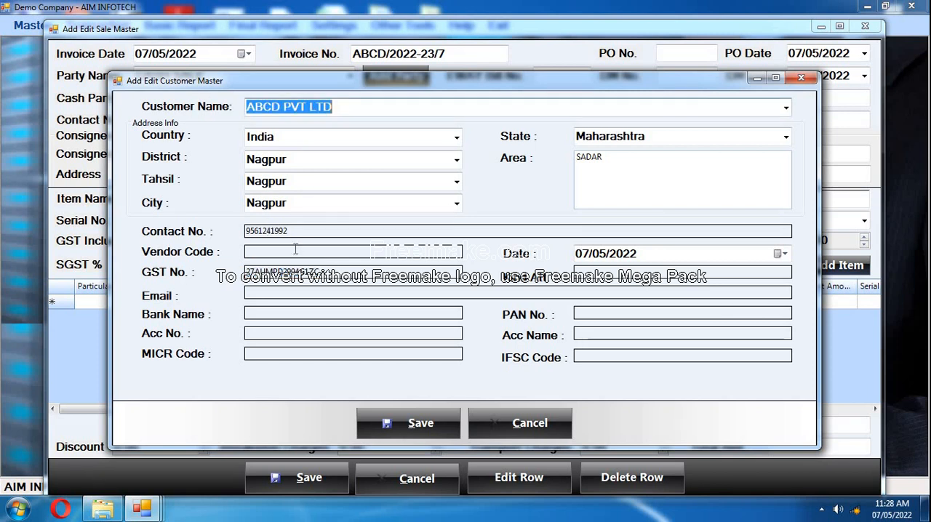
Save the new ABCD PVT LTD customer record with its bank, account and PAN details left blank.
{"action": "left_click", "coordinate": [300, 233]}
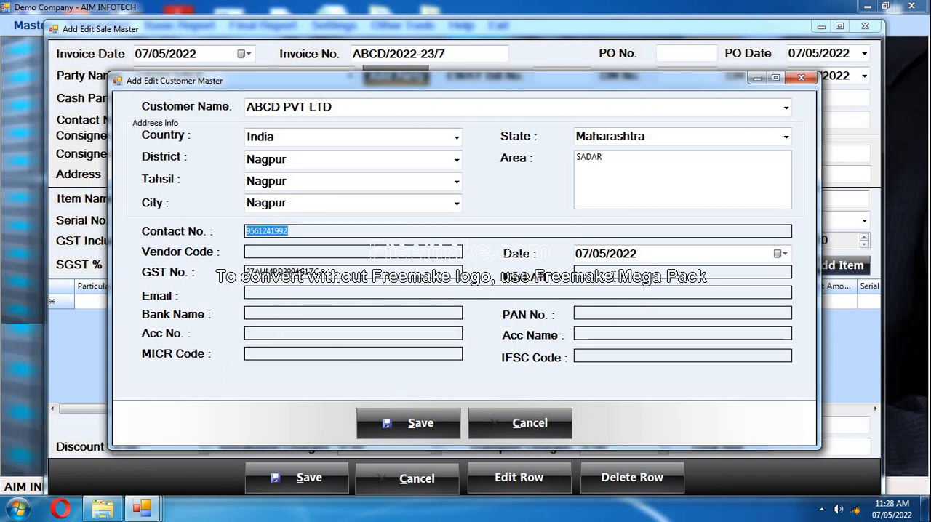
{"action": "left_click", "coordinate": [599, 311]}
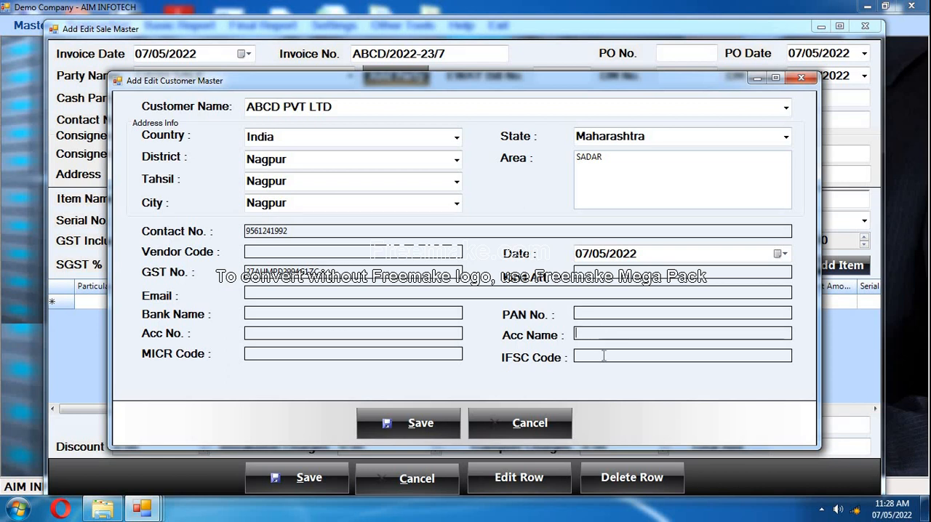
{"action": "left_click", "coordinate": [298, 315]}
{"action": "left_click", "coordinate": [297, 334]}
{"action": "left_click", "coordinate": [295, 354]}
{"action": "left_click", "coordinate": [415, 429]}
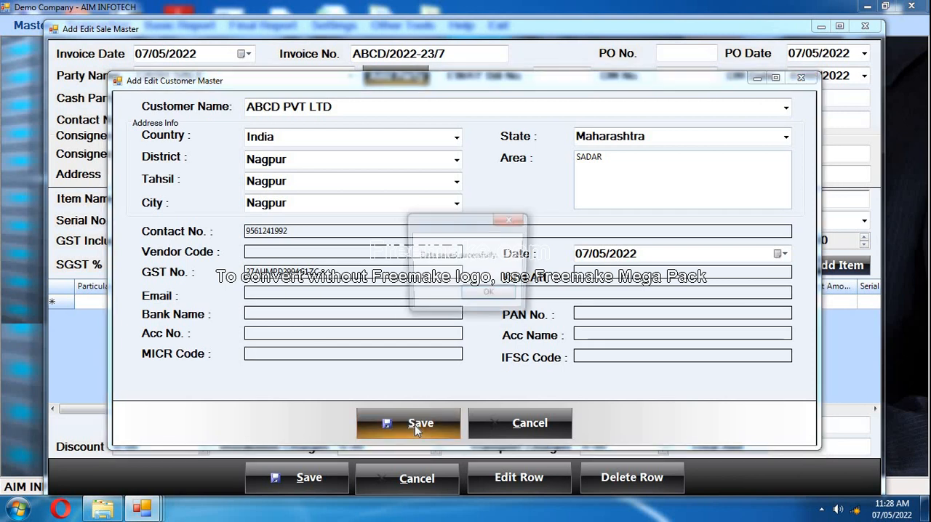
{"action": "left_click", "coordinate": [485, 295]}
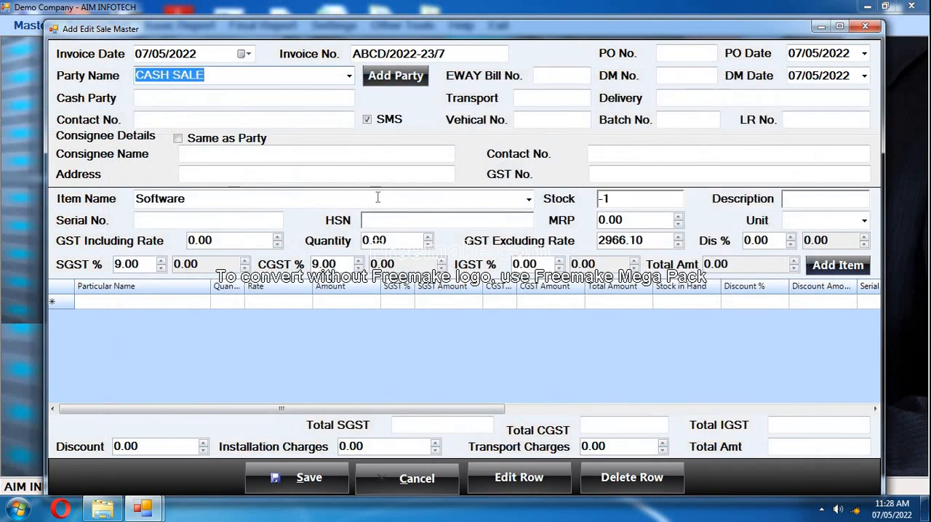
Choose ABCD PVT LTD as the invoice's party name.
{"action": "left_click", "coordinate": [349, 76]}
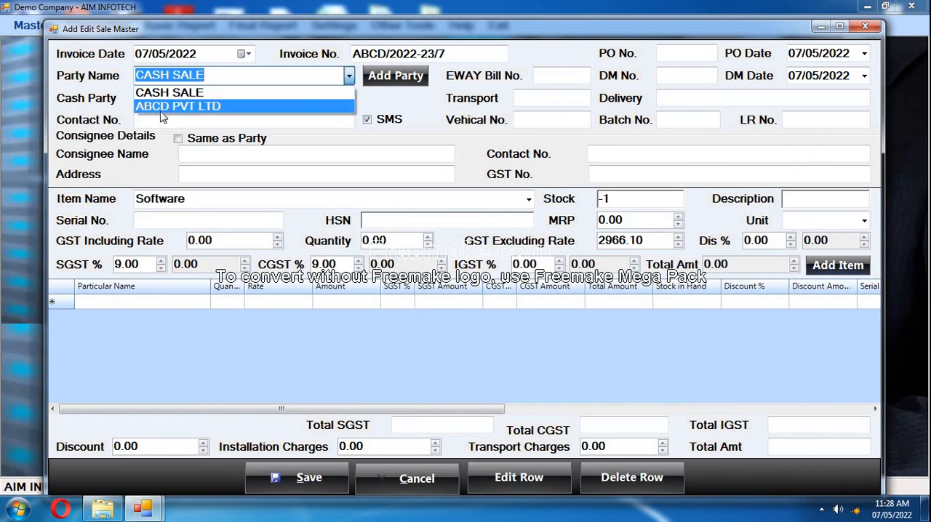
{"action": "left_click", "coordinate": [276, 93]}
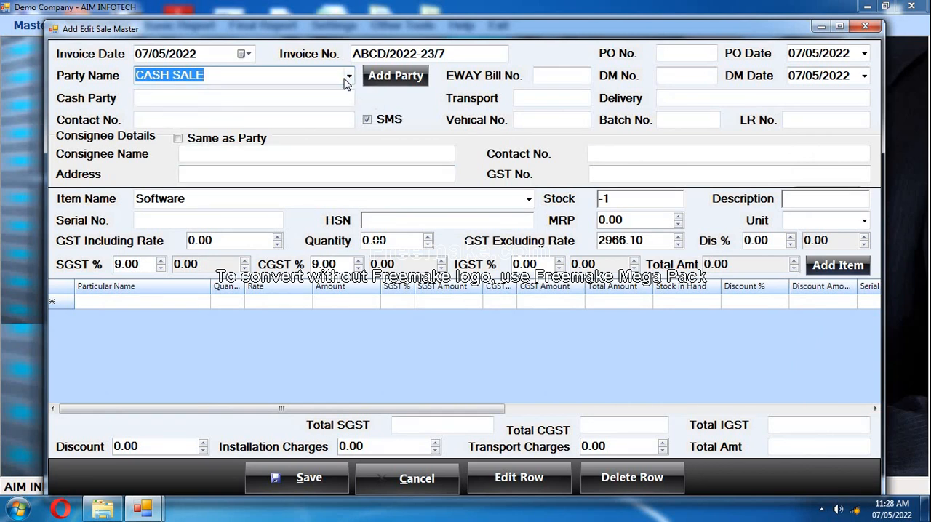
{"action": "left_click", "coordinate": [348, 77]}
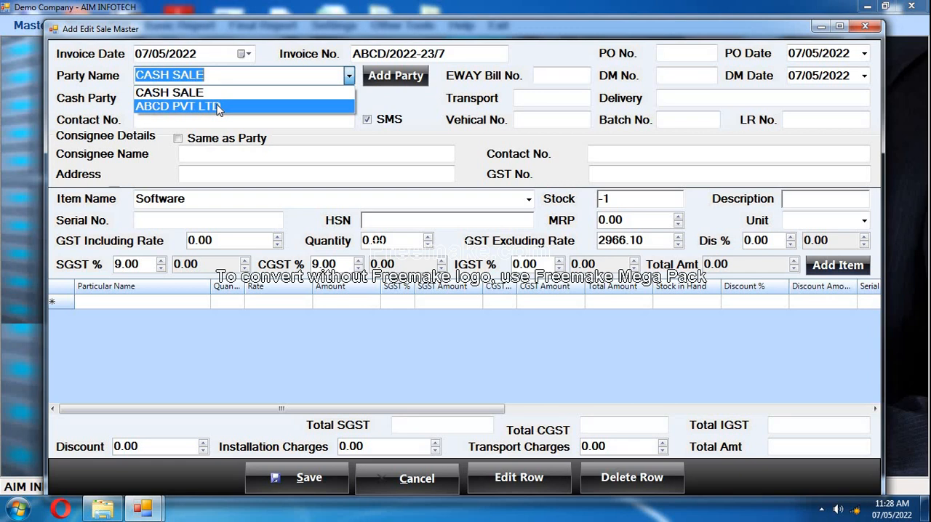
{"action": "left_click", "coordinate": [217, 108]}
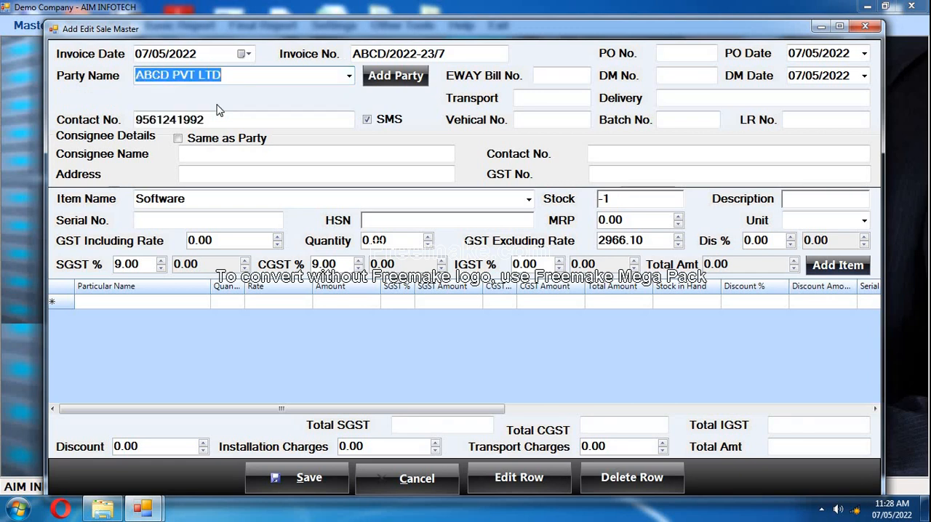
{"action": "left_click", "coordinate": [229, 119]}
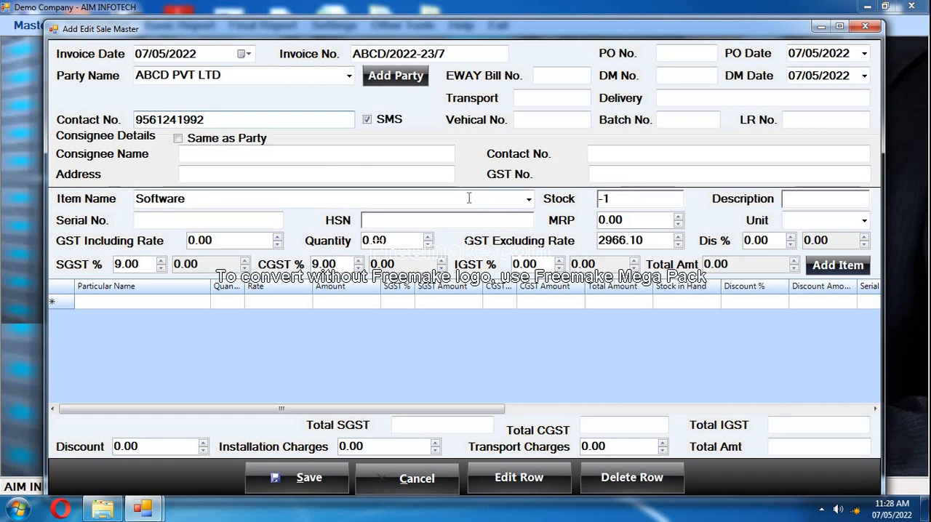
Replace the Software item name with BATA SHOE 1123.
{"action": "left_click", "coordinate": [529, 199]}
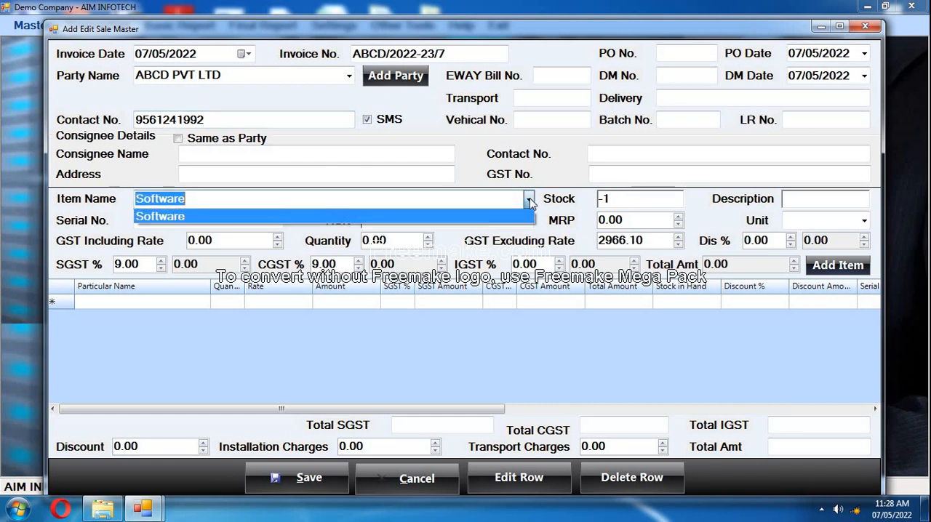
{"action": "left_click", "coordinate": [529, 199]}
{"action": "left_click", "coordinate": [529, 199]}
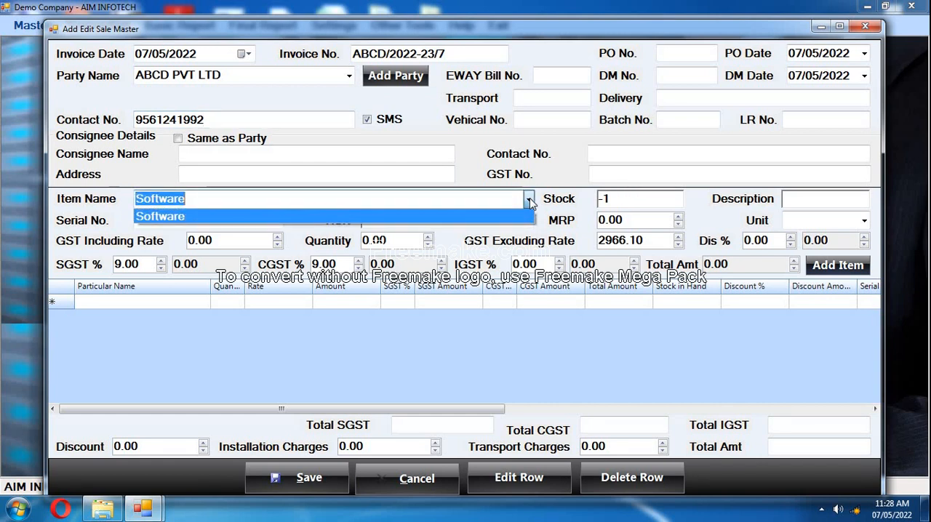
{"action": "left_click", "coordinate": [439, 200]}
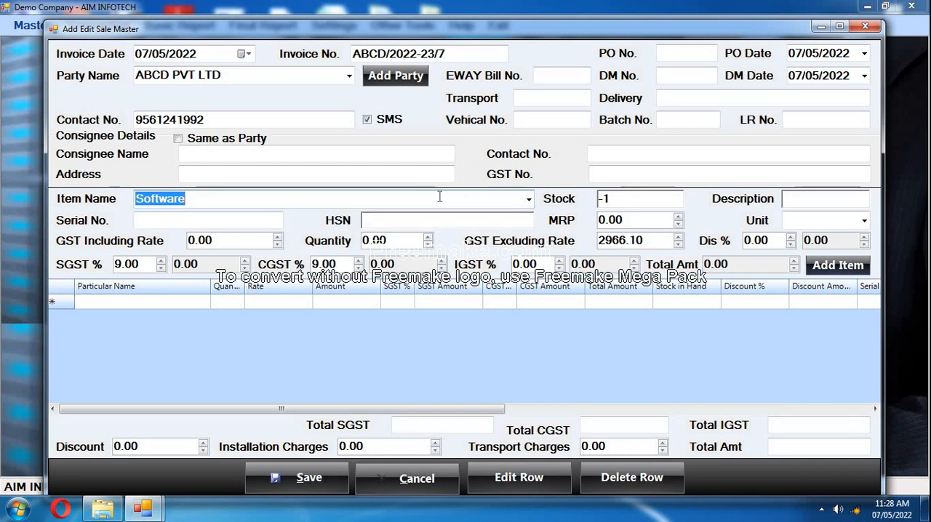
{"action": "key", "text": "BackSpace"}
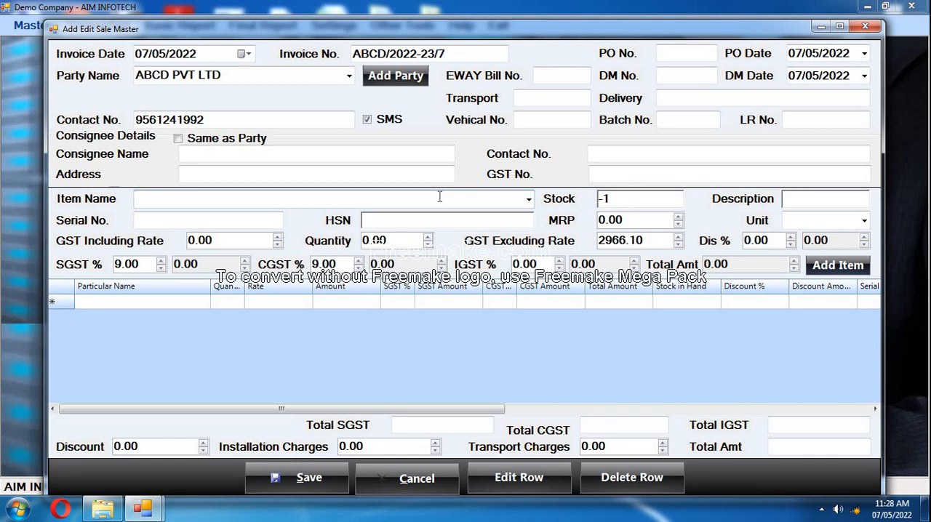
{"action": "type", "text": "BATA SHOE"}
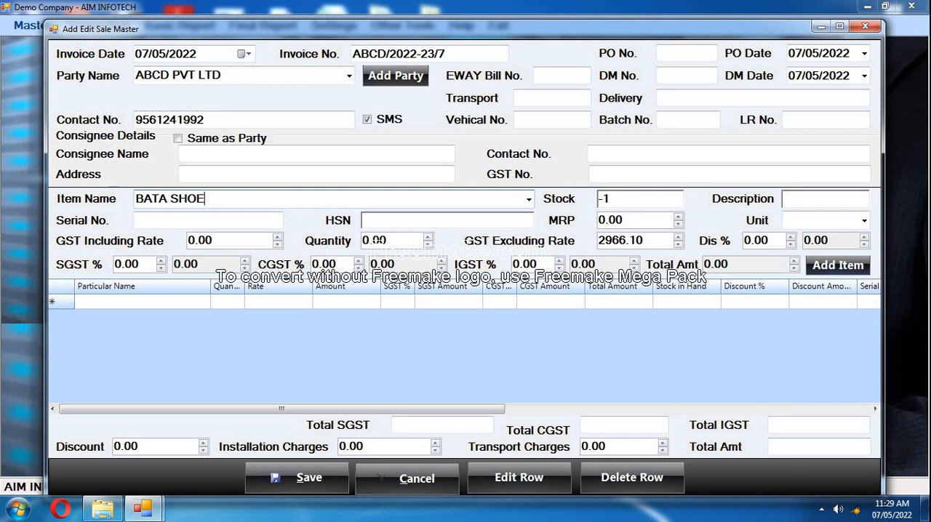
{"action": "type", "text": "12"}
{"action": "key", "text": "BackSpace"}
{"action": "type", "text": "123"}
Enter HSN code 9988 and a quantity of 1 for the shoe item.
{"action": "left_click", "coordinate": [441, 219]}
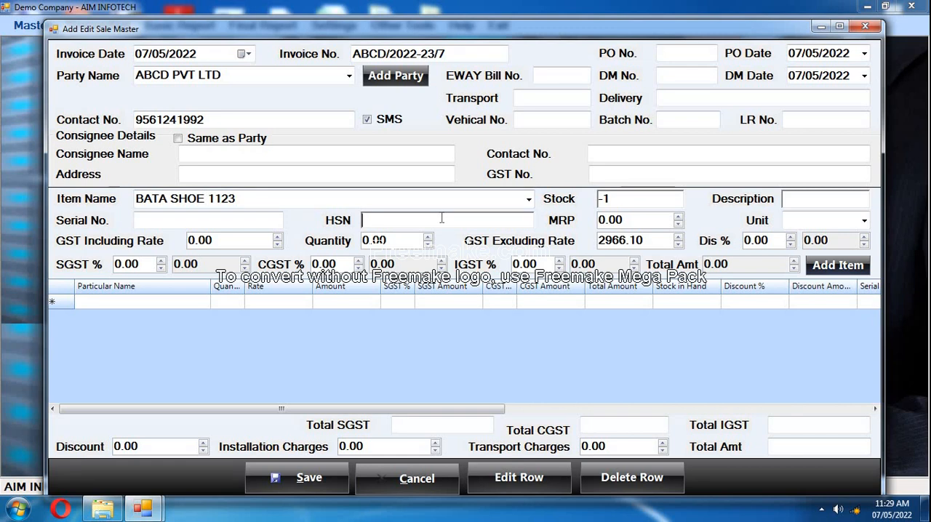
{"action": "type", "text": "9988"}
{"action": "left_click", "coordinate": [407, 241]}
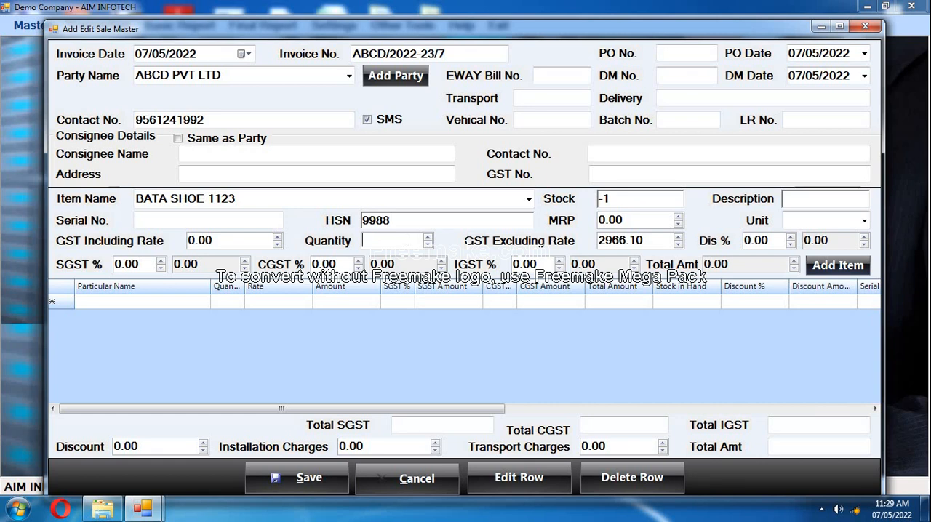
{"action": "type", "text": "1"}
{"action": "key", "text": "Tab"}
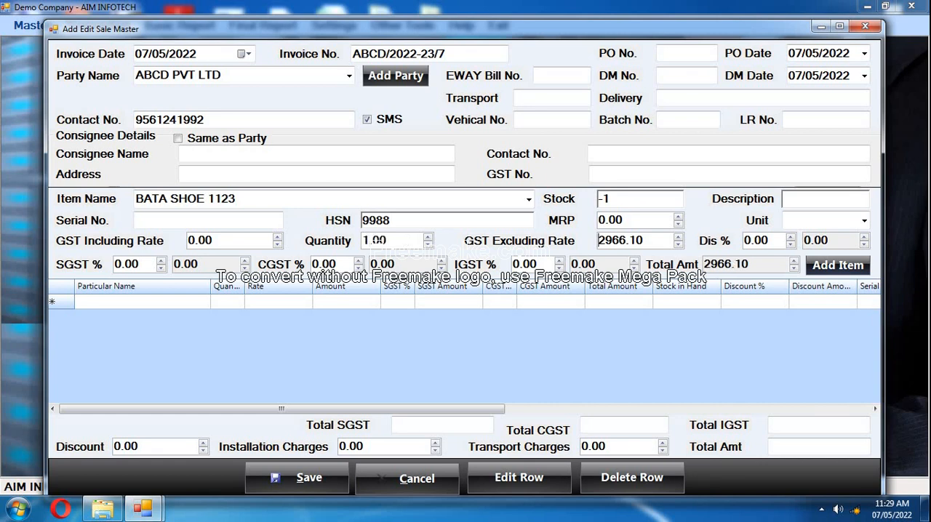
Set the shoe's GST excluding rate to 1000 with a discount of 0%.
{"action": "key", "text": "Delete"}
{"action": "key", "text": "Delete"}
{"action": "key", "text": "Delete"}
{"action": "key", "text": "Delete"}
{"action": "key", "text": "Delete"}
{"action": "key", "text": "Delete"}
{"action": "key", "text": "Delete"}
{"action": "type", "text": "1000"}
{"action": "key", "text": "Tab"}
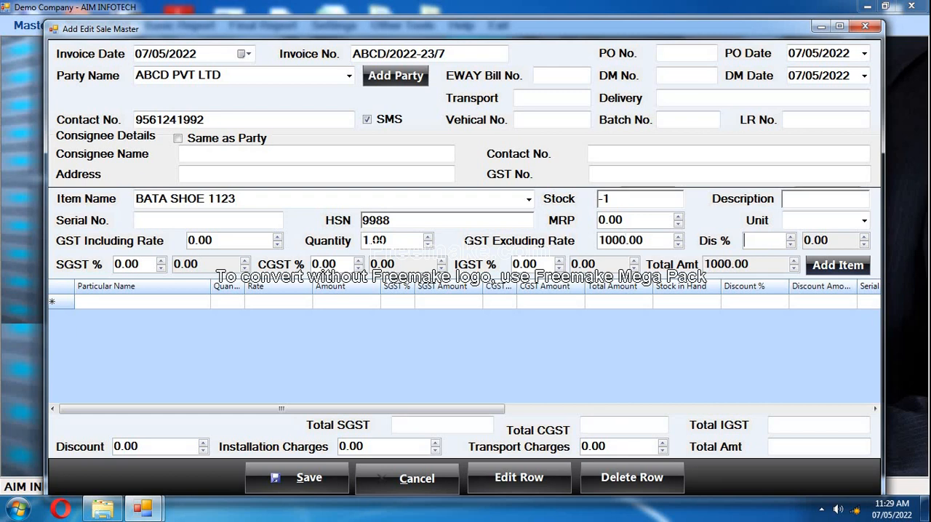
{"action": "type", "text": "0"}
{"action": "key", "text": "Tab"}
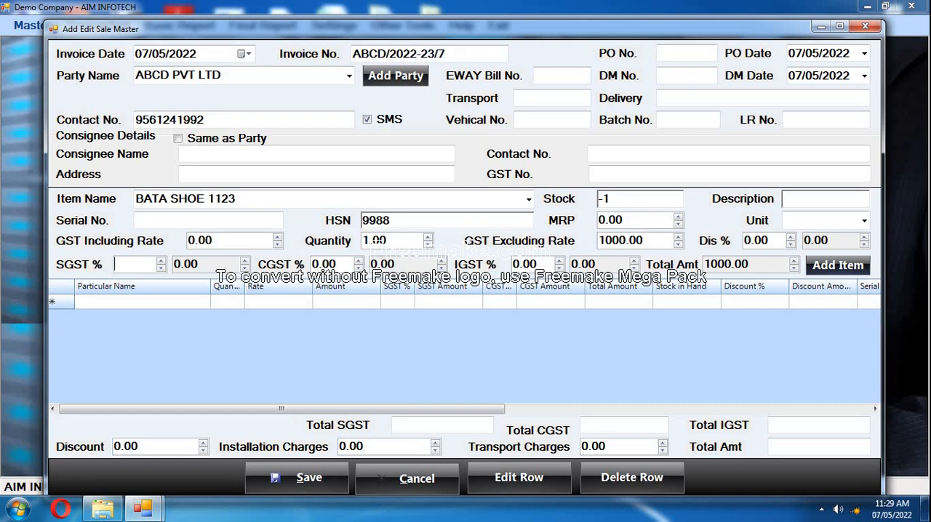
Set the shoe's SGST to 6% and add the item to the invoice's item list.
{"action": "type", "text": "6"}
{"action": "key", "text": "Tab"}
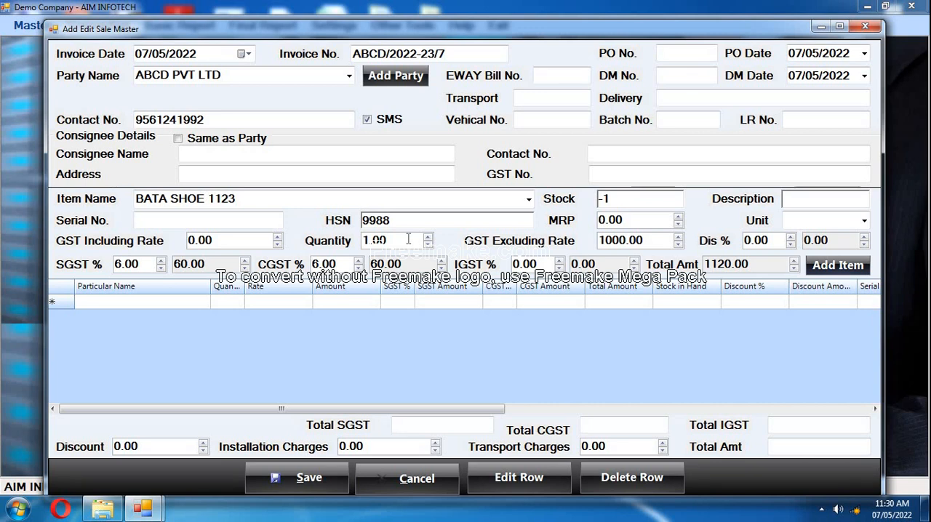
{"action": "key", "text": "Tab"}
{"action": "key", "text": "Tab"}
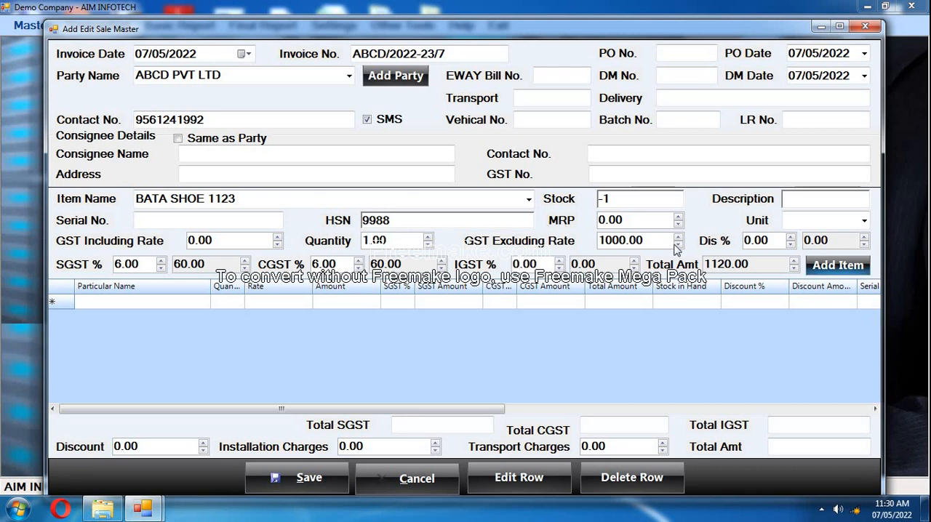
{"action": "left_click", "coordinate": [838, 265]}
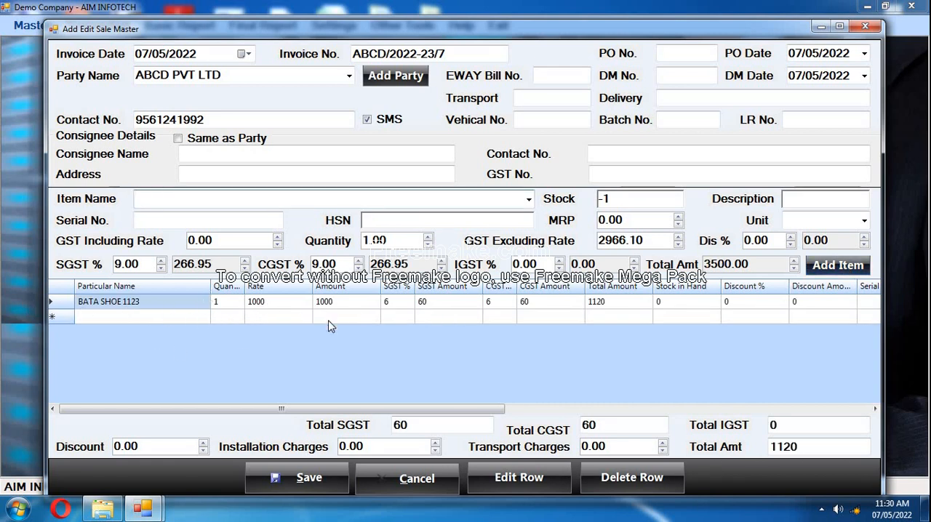
{"action": "left_click", "coordinate": [125, 308]}
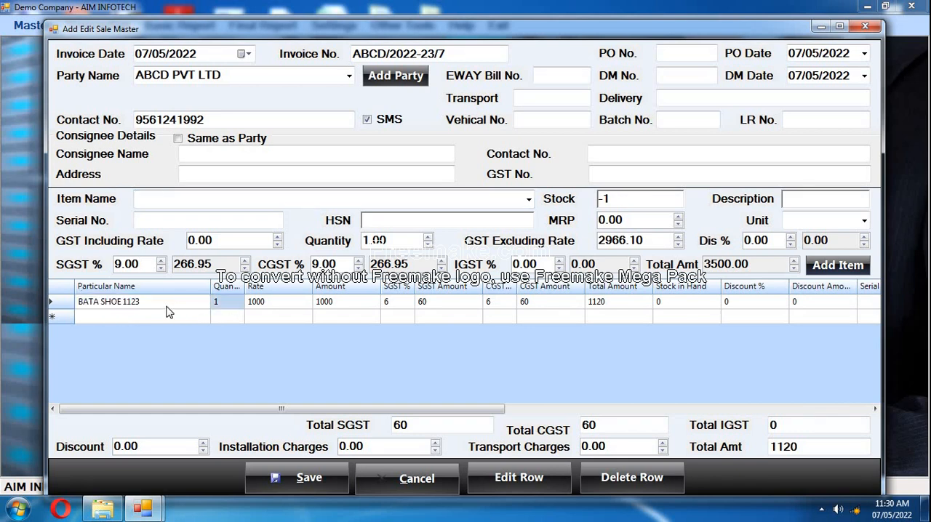
{"action": "left_click", "coordinate": [61, 307]}
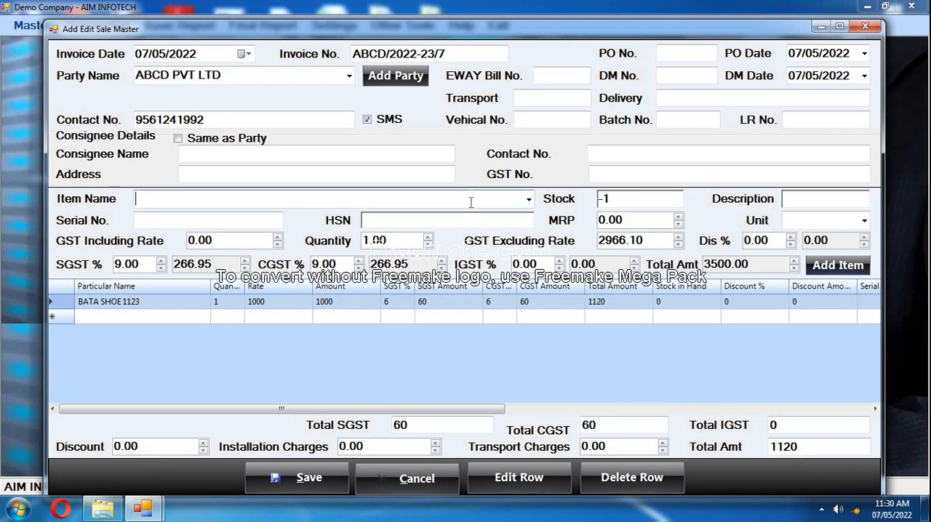
Enter BATA LADIES SANDAL as the second item's name with HSN code 9988.
{"action": "type", "text": "BA"}
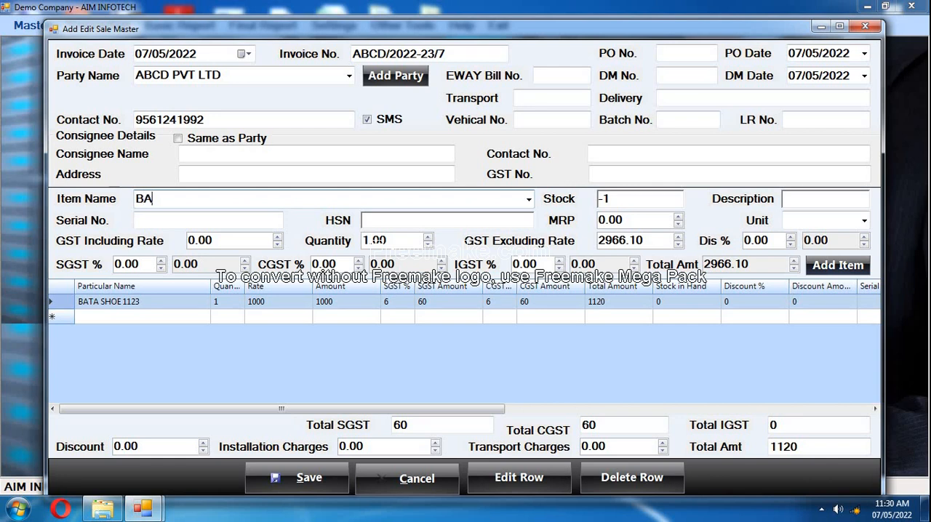
{"action": "type", "text": "TA "}
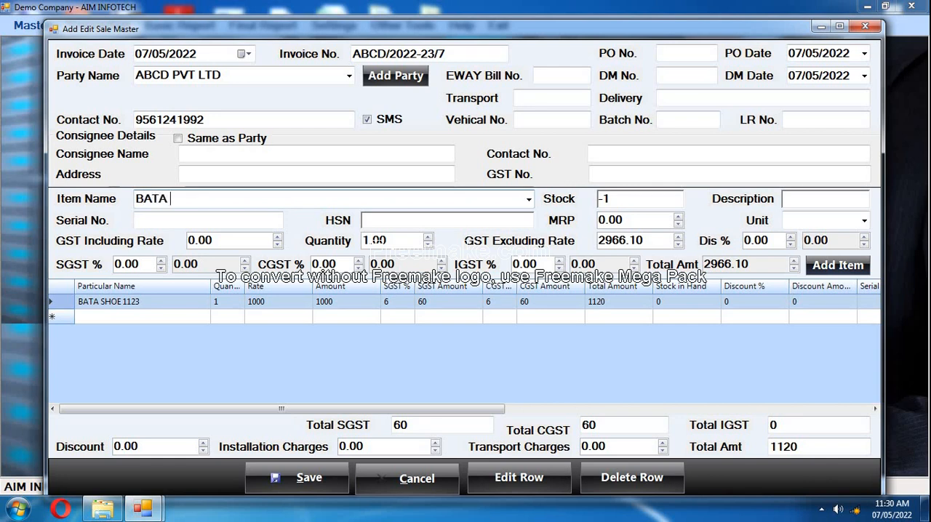
{"action": "type", "text": "S"}
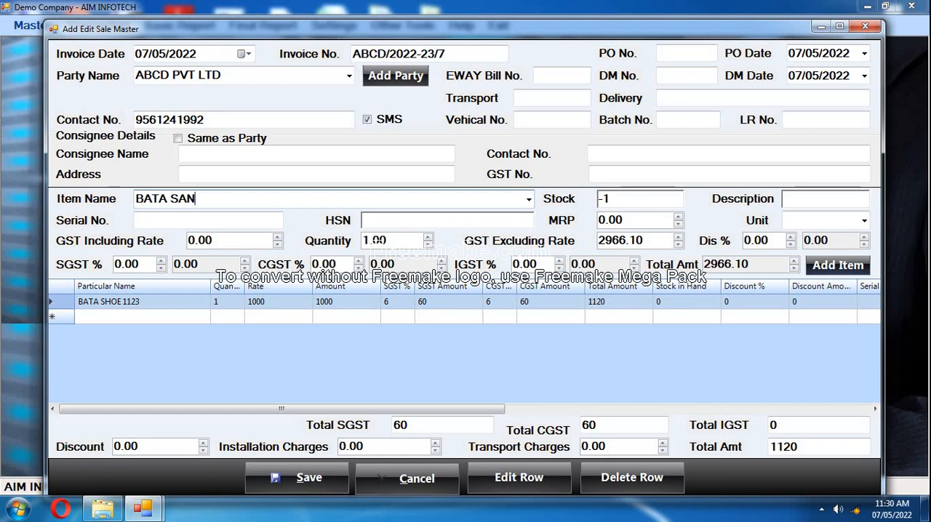
{"action": "type", "text": "AN"}
{"action": "type", "text": "DA"}
{"action": "type", "text": "LA"}
{"action": "type", "text": "DIES "}
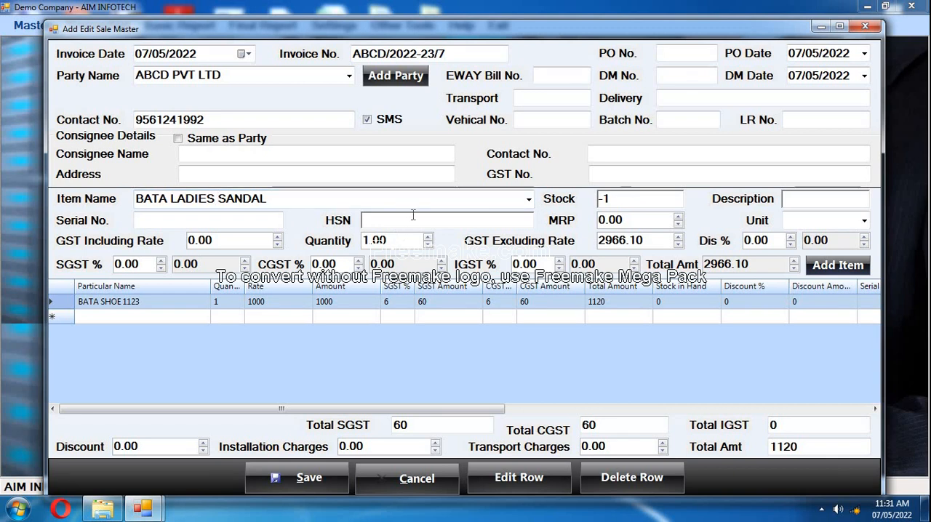
{"action": "type", "text": "9988"}
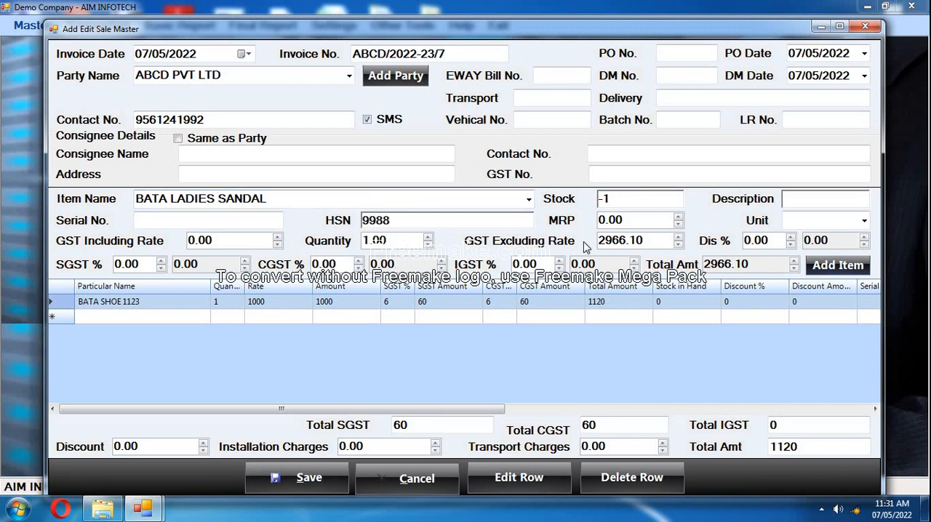
Set the sandal's GST excluding rate to 500 and SGST to 6%, and add it to the invoice's item list.
{"action": "double_click", "coordinate": [647, 241]}
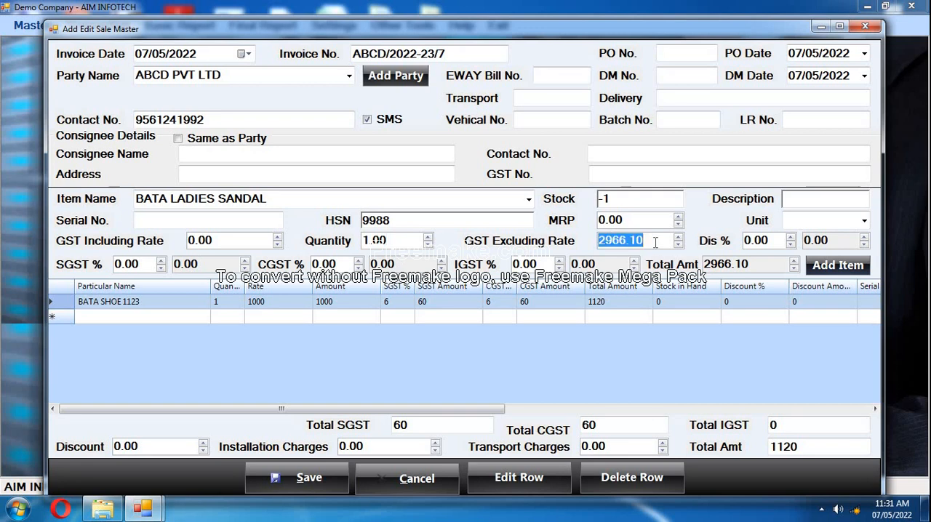
{"action": "type", "text": "500"}
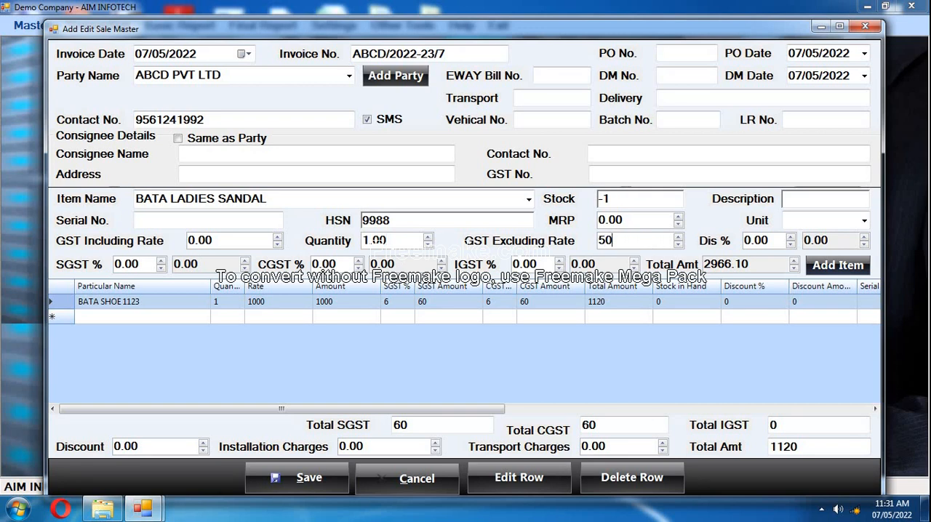
{"action": "left_click", "coordinate": [147, 264]}
{"action": "type", "text": "9"}
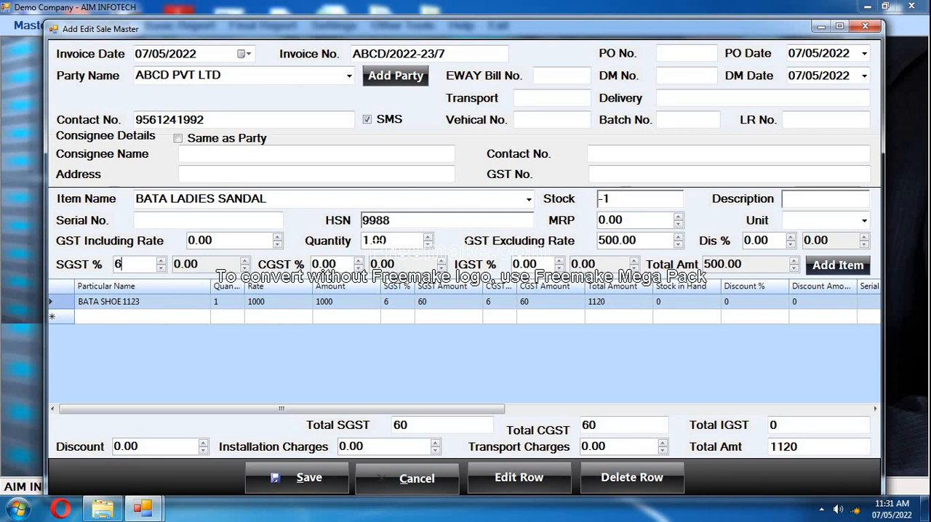
{"action": "key", "text": "Tab"}
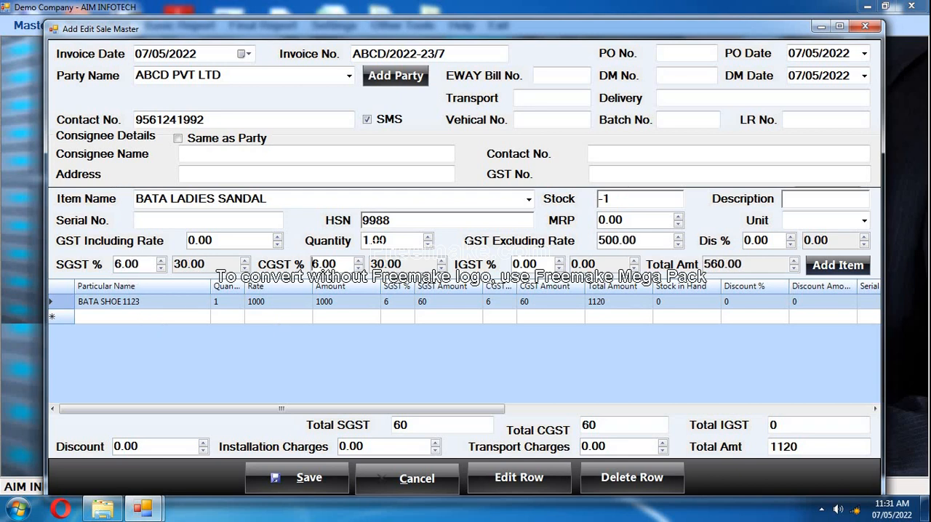
{"action": "left_click", "coordinate": [837, 266]}
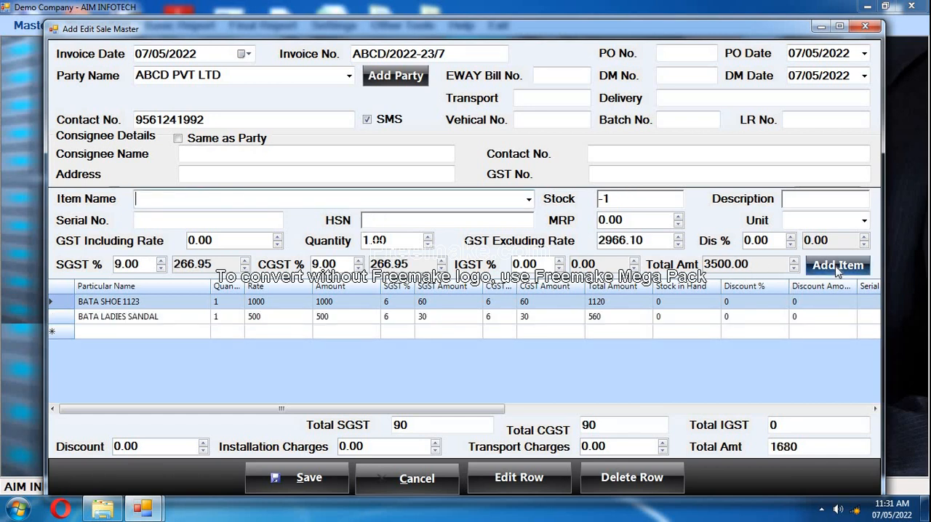
{"action": "left_click", "coordinate": [122, 302]}
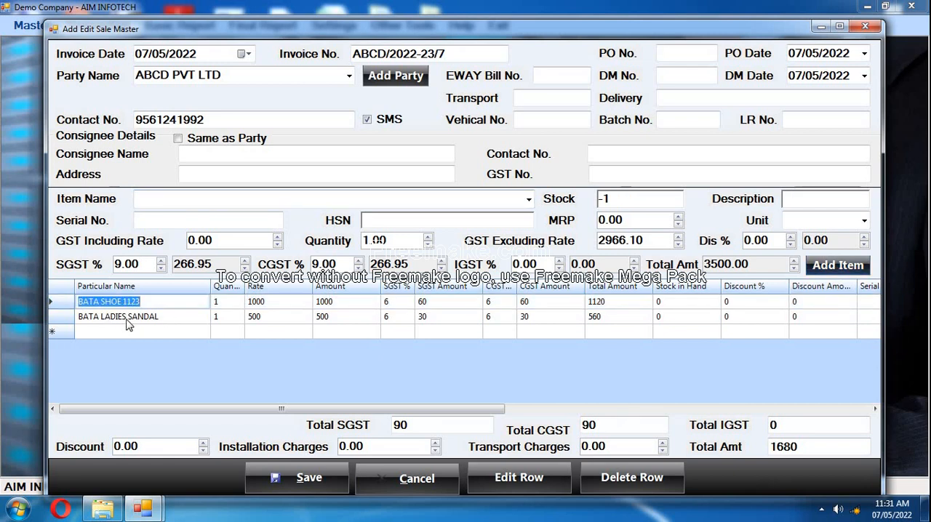
{"action": "left_click", "coordinate": [127, 321]}
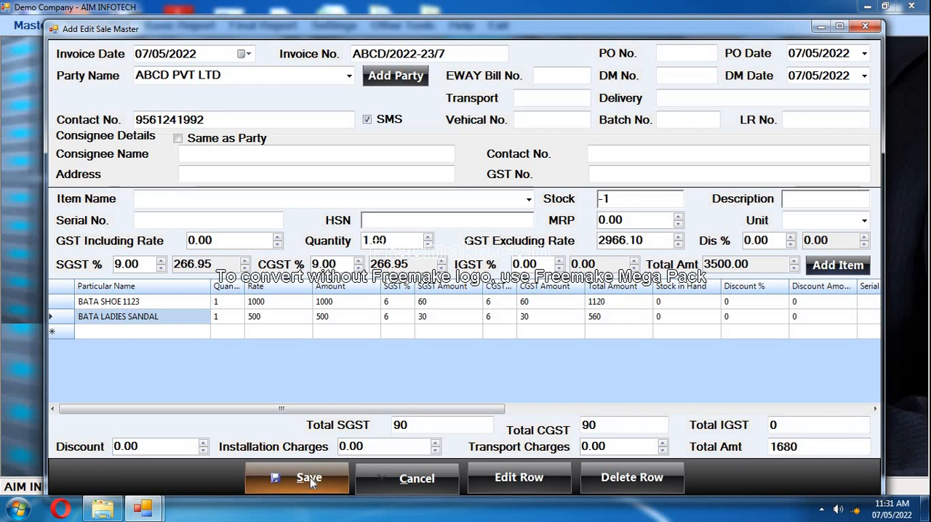
Save the sale invoice for ABCD PVT LTD and maximize the generated tax invoice preview.
{"action": "left_click", "coordinate": [310, 478]}
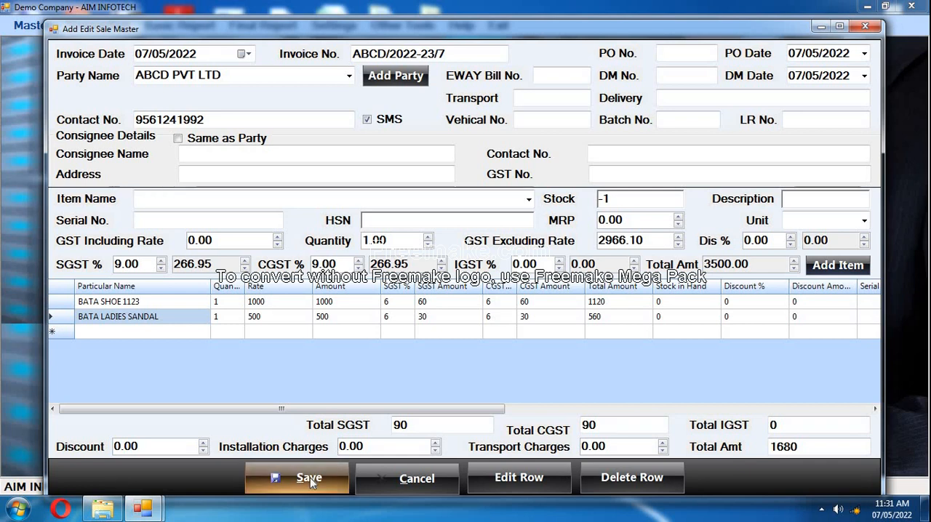
{"action": "key", "text": "Return"}
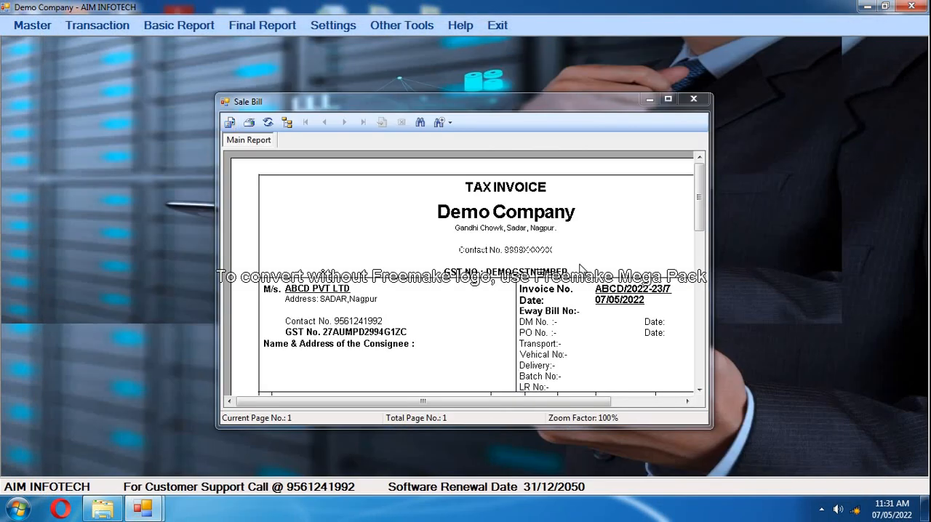
{"action": "left_click", "coordinate": [668, 99]}
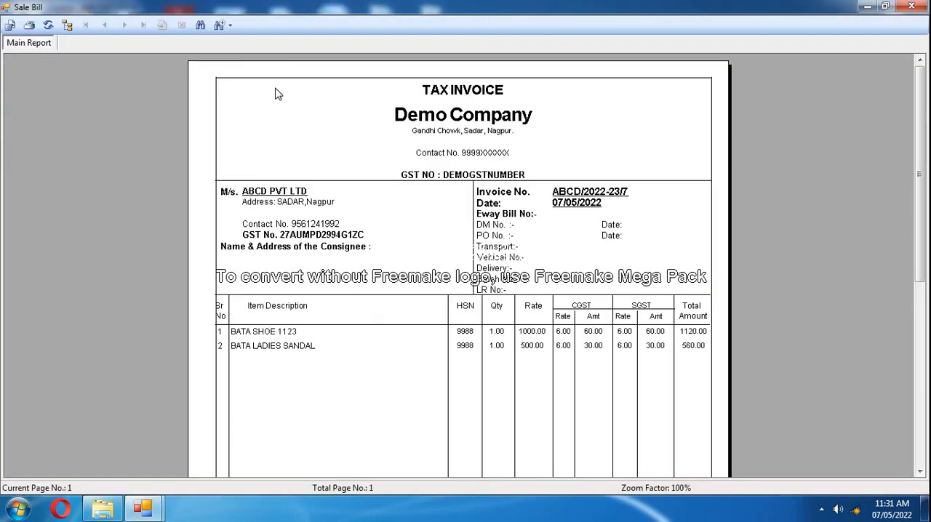
{"action": "left_click", "coordinate": [229, 25]}
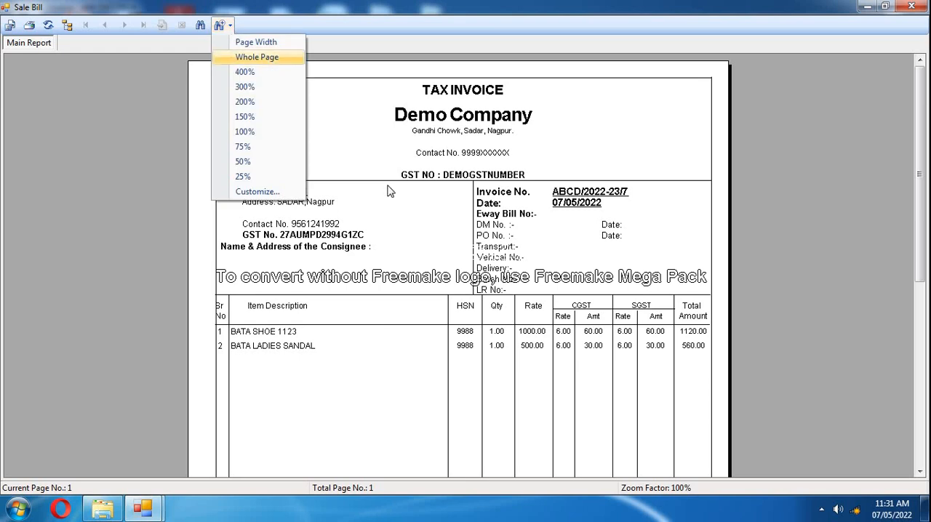
{"action": "left_click", "coordinate": [408, 216]}
Review the tax invoice header, checking the title and the seller's company name, address, contact number and GST number.
{"action": "left_click", "coordinate": [464, 90]}
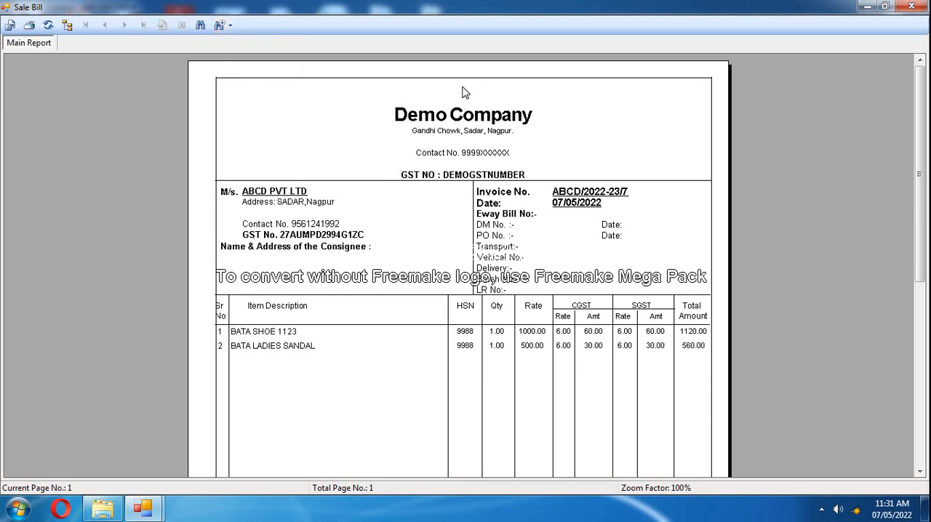
{"action": "left_click", "coordinate": [482, 121]}
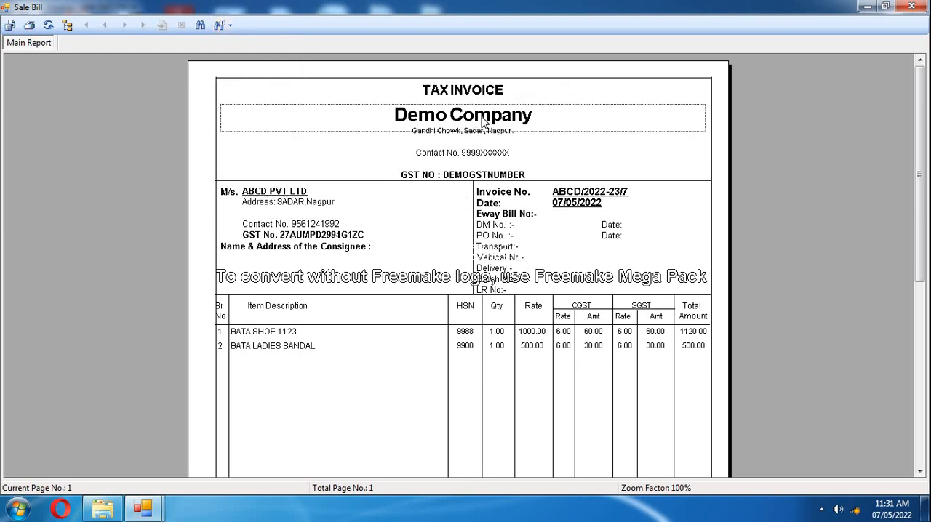
{"action": "left_click", "coordinate": [488, 134]}
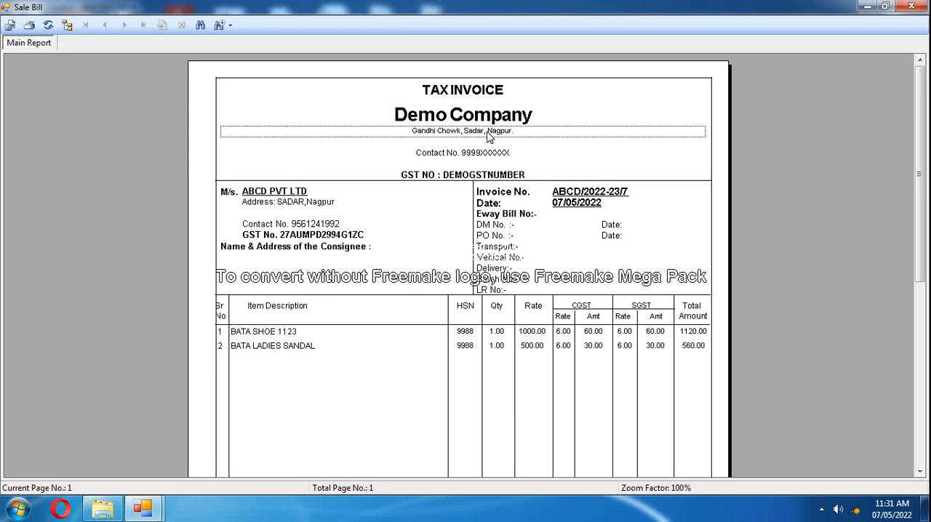
{"action": "left_click", "coordinate": [480, 154]}
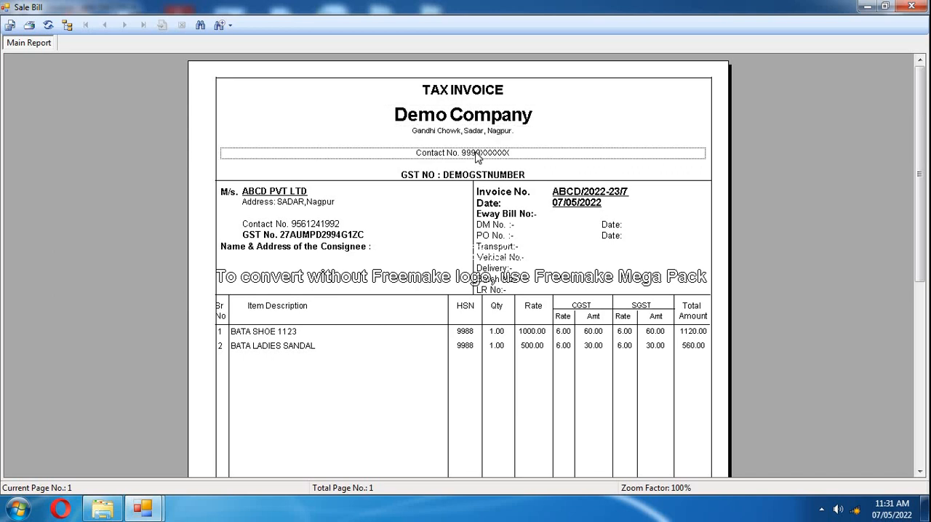
{"action": "left_click", "coordinate": [476, 177]}
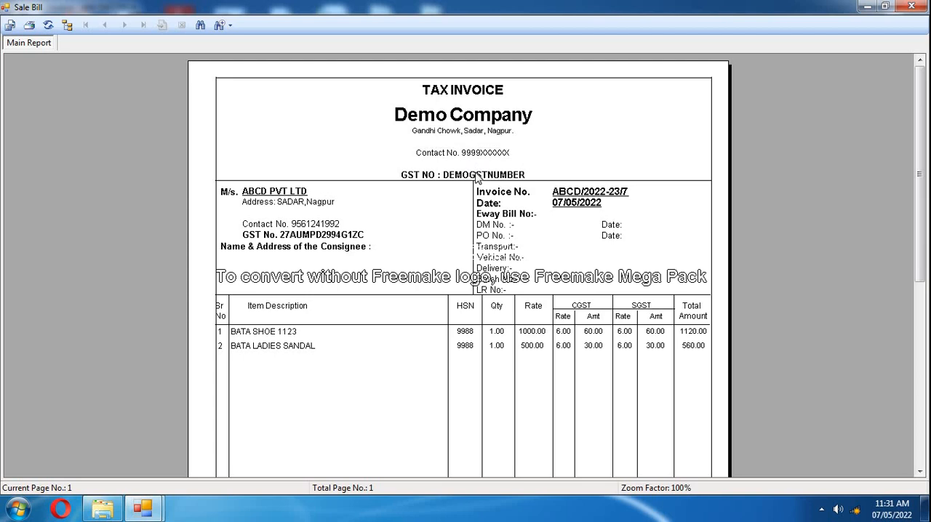
Check the customer's name, address, contact and GST details, the consignee section, and the invoice number and date.
{"action": "left_click", "coordinate": [299, 194]}
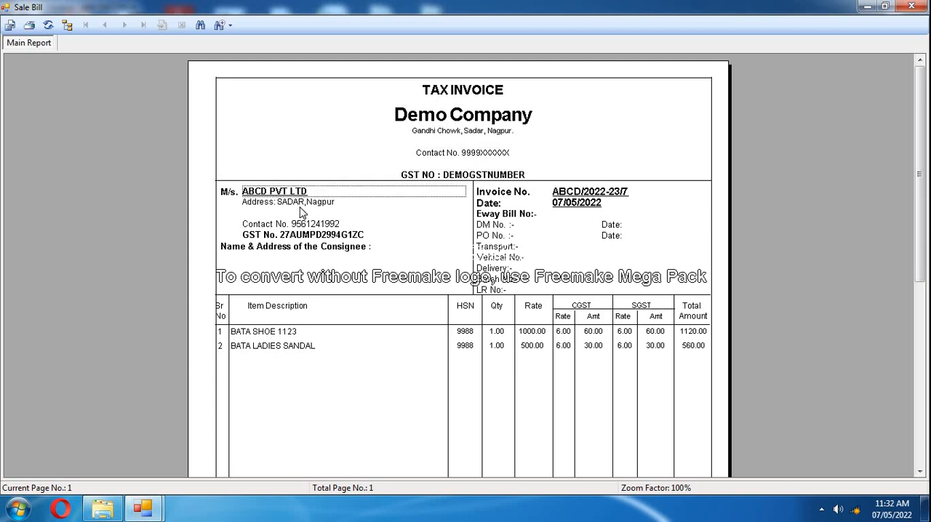
{"action": "left_click", "coordinate": [307, 206]}
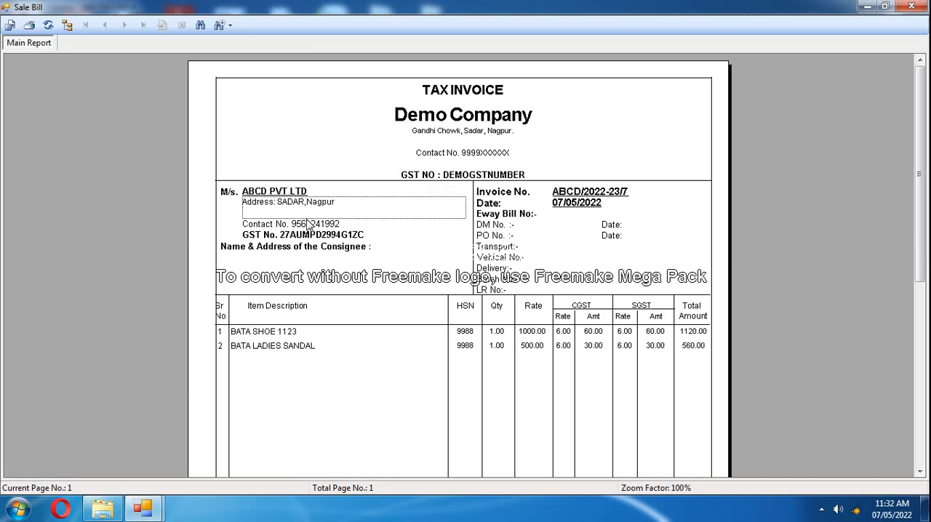
{"action": "left_click", "coordinate": [308, 226]}
{"action": "left_click", "coordinate": [312, 237]}
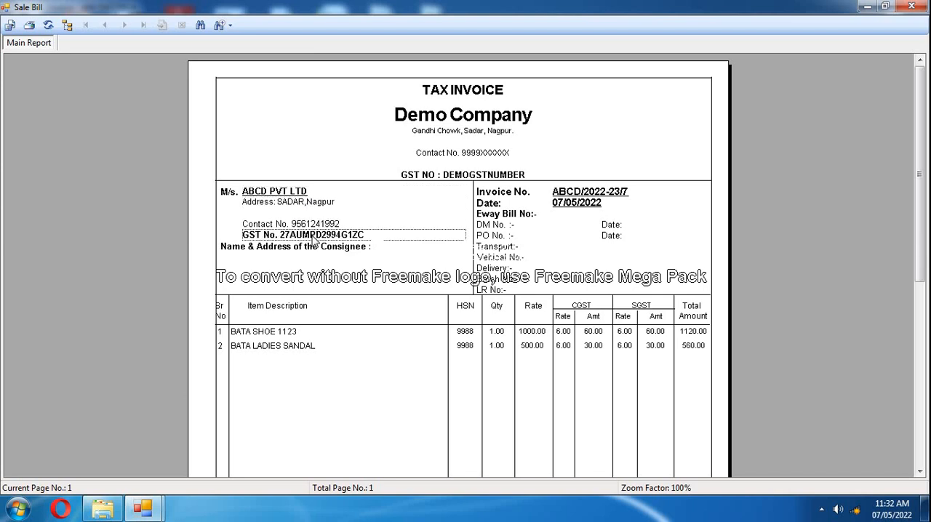
{"action": "left_click", "coordinate": [334, 250]}
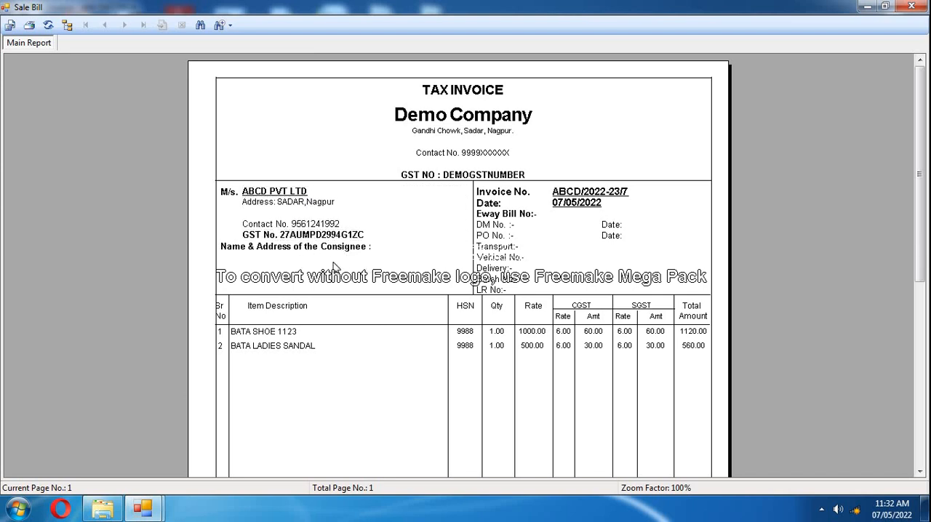
{"action": "left_click", "coordinate": [331, 263]}
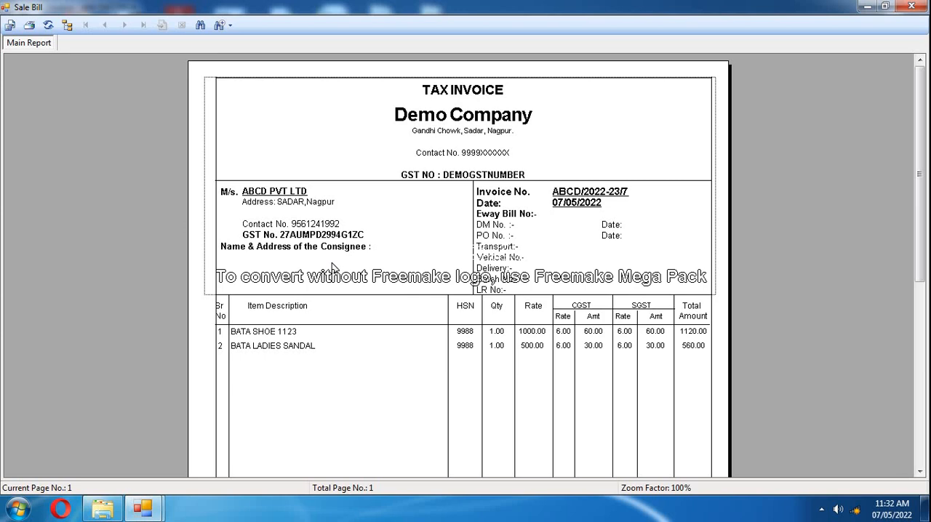
{"action": "left_click", "coordinate": [295, 193]}
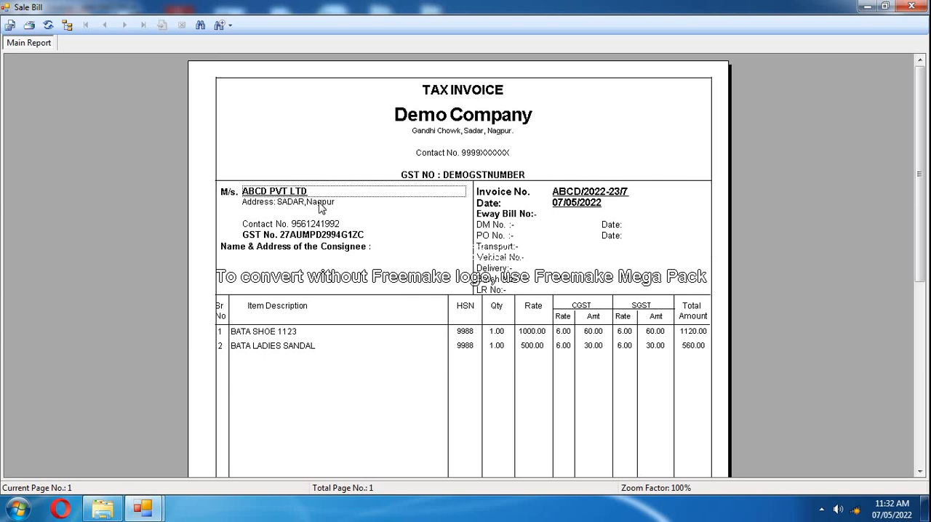
{"action": "left_click", "coordinate": [322, 205]}
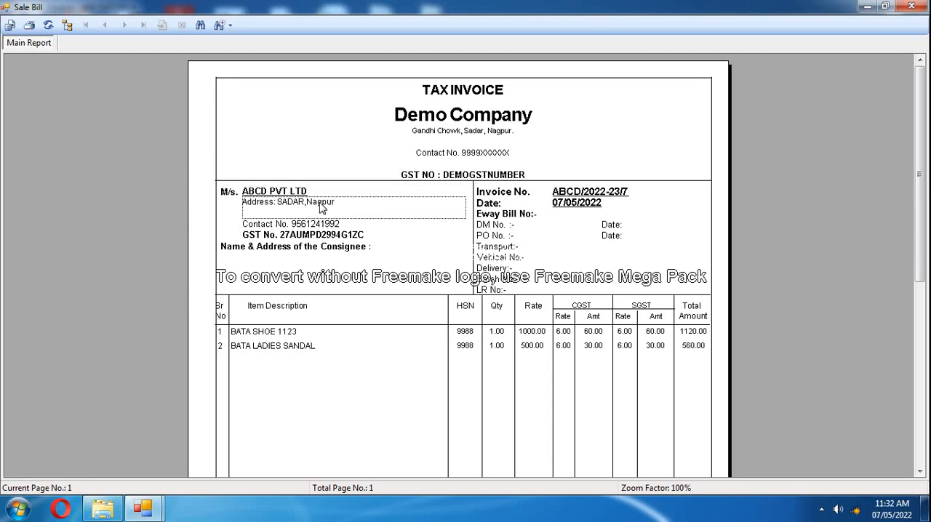
{"action": "left_click", "coordinate": [350, 252]}
{"action": "left_click", "coordinate": [334, 267]}
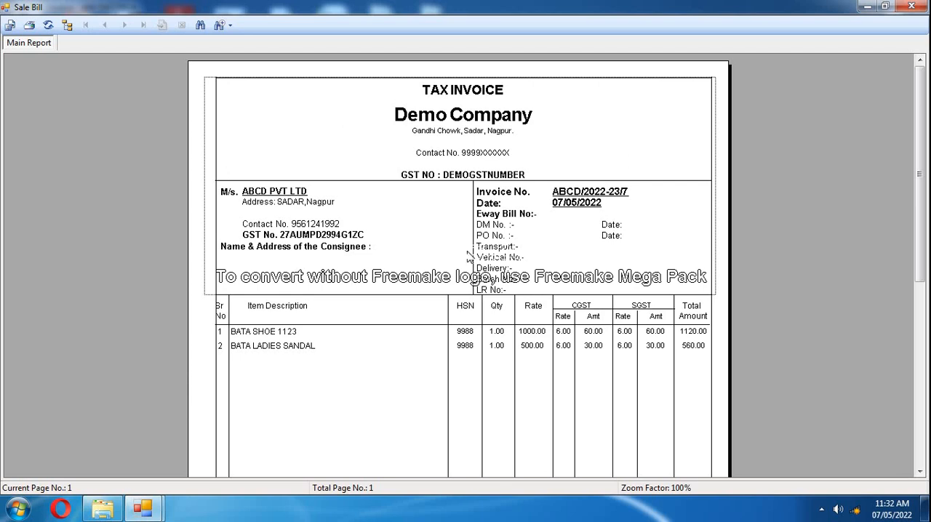
{"action": "left_click", "coordinate": [582, 195]}
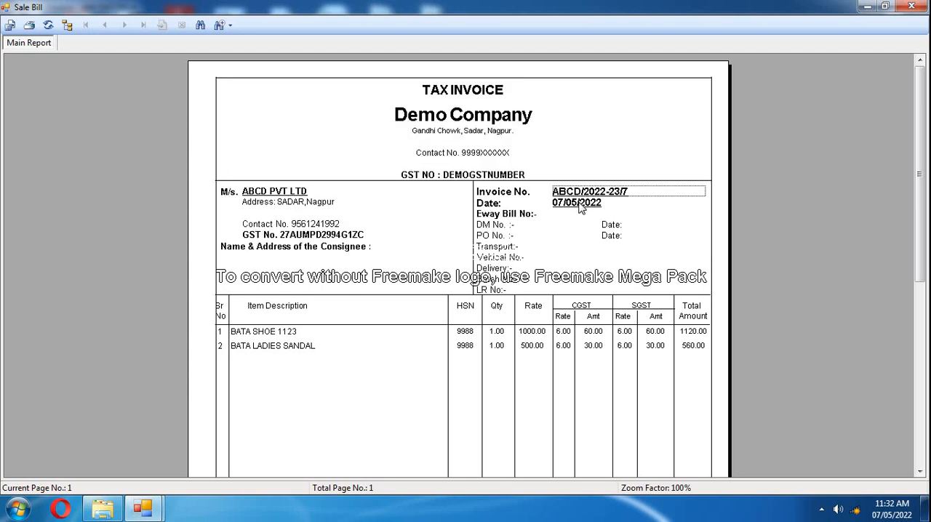
{"action": "left_click", "coordinate": [583, 207]}
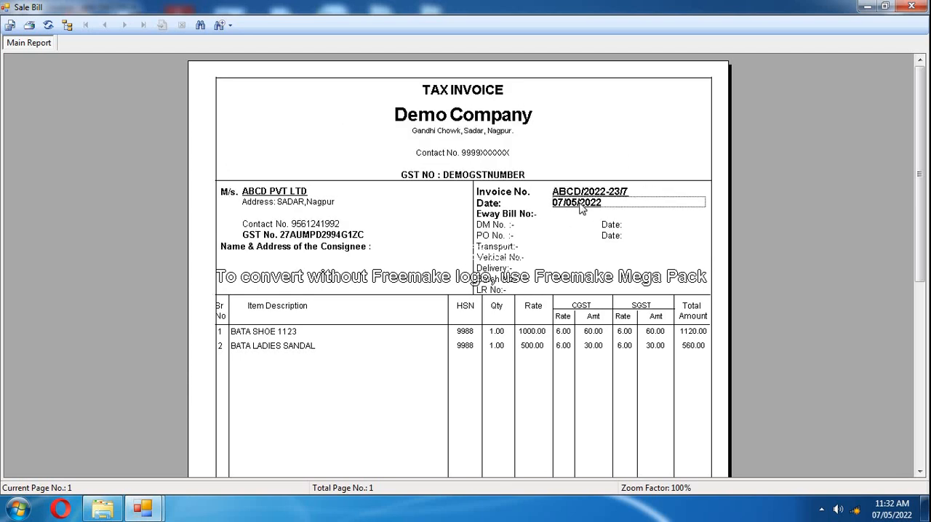
Review the two item rows, checking serial number, description, HSN, quantity, rate, CGST, SGST and total amount.
{"action": "left_click", "coordinate": [221, 334]}
{"action": "left_click", "coordinate": [222, 348]}
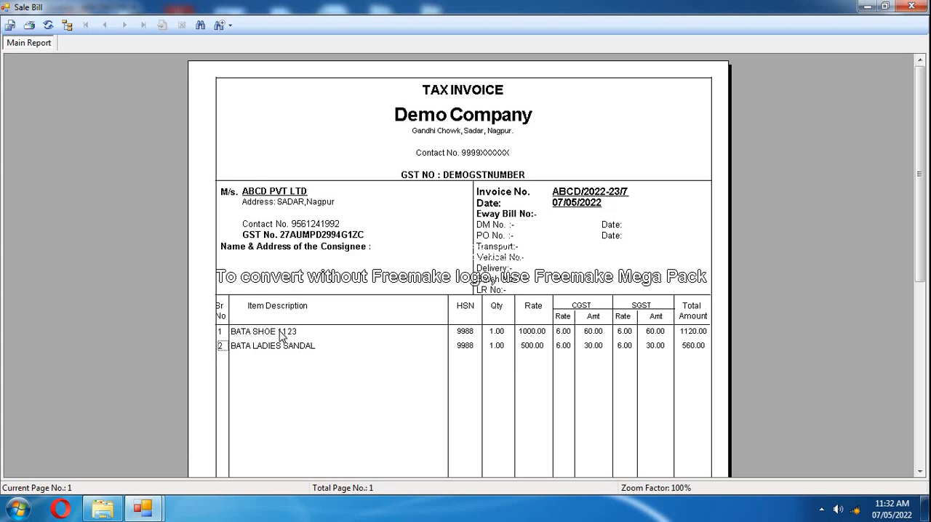
{"action": "left_click", "coordinate": [283, 336]}
{"action": "left_click", "coordinate": [284, 347]}
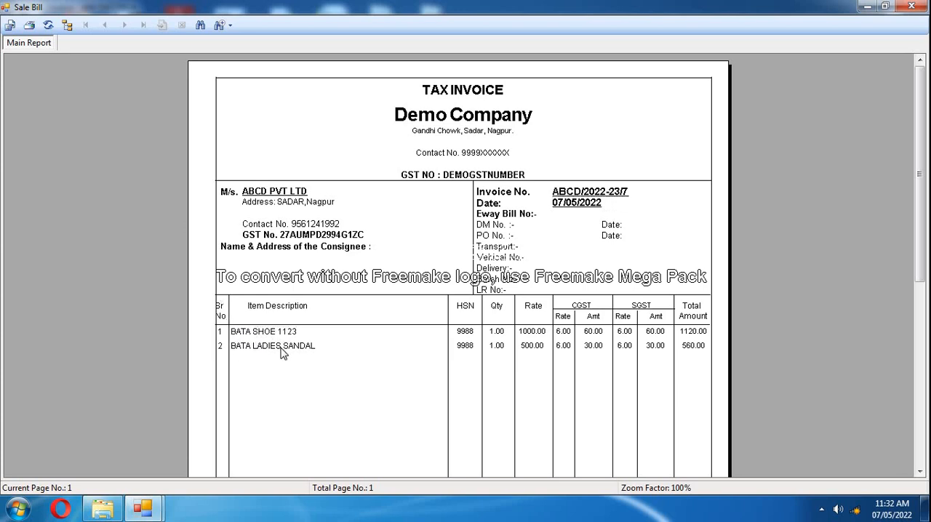
{"action": "left_click", "coordinate": [473, 346]}
{"action": "left_click", "coordinate": [501, 332]}
{"action": "left_click", "coordinate": [502, 345]}
{"action": "left_click", "coordinate": [531, 346]}
{"action": "left_click", "coordinate": [564, 334]}
{"action": "left_click", "coordinate": [637, 327]}
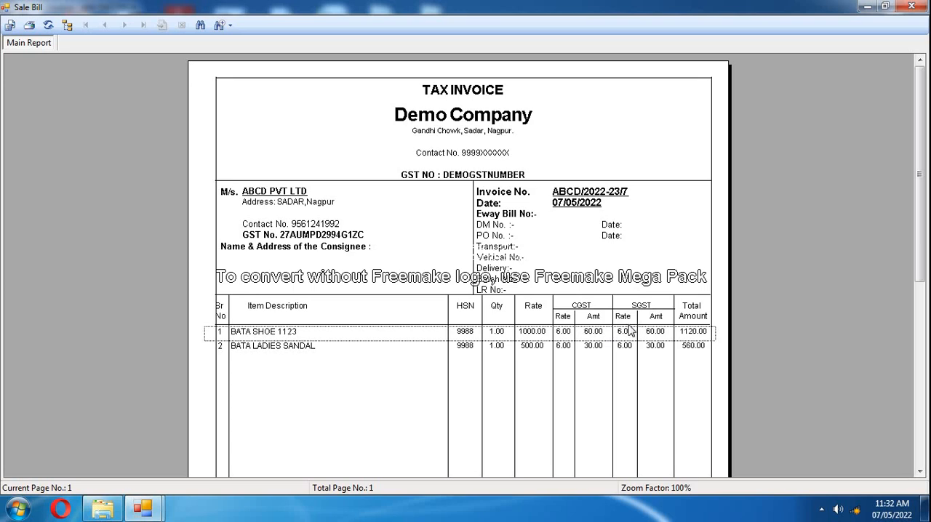
{"action": "left_click", "coordinate": [627, 332]}
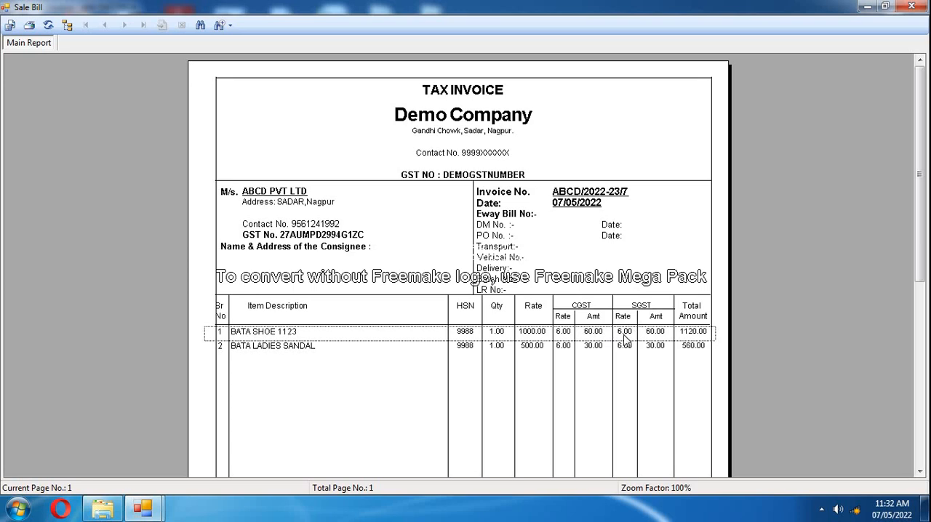
{"action": "left_click", "coordinate": [691, 346]}
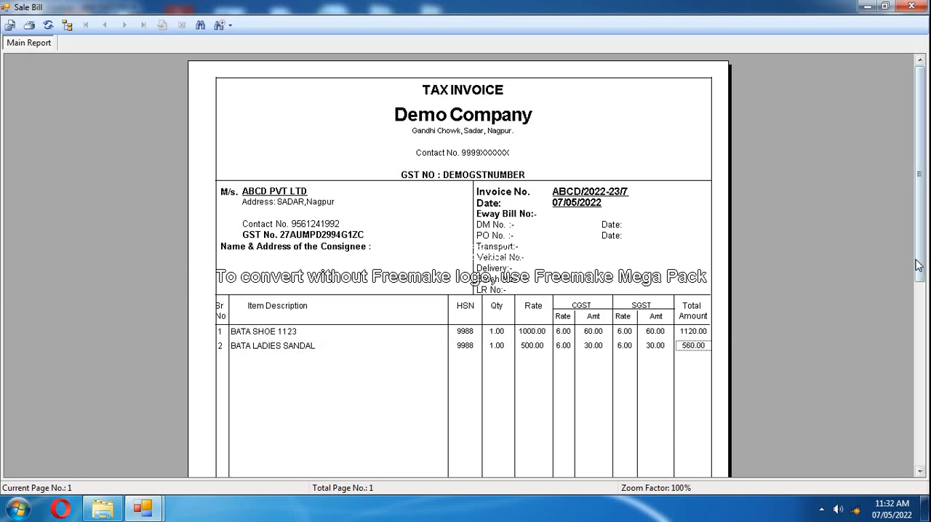
Examine the invoice totals, including the total, SGST and CGST amounts, grand total and amount in words.
{"action": "mouse_move", "coordinate": [918, 266]}
{"action": "left_mouse_down"}
{"action": "mouse_move", "coordinate": [891, 348]}
{"action": "mouse_move", "coordinate": [840, 405]}
{"action": "left_mouse_up"}
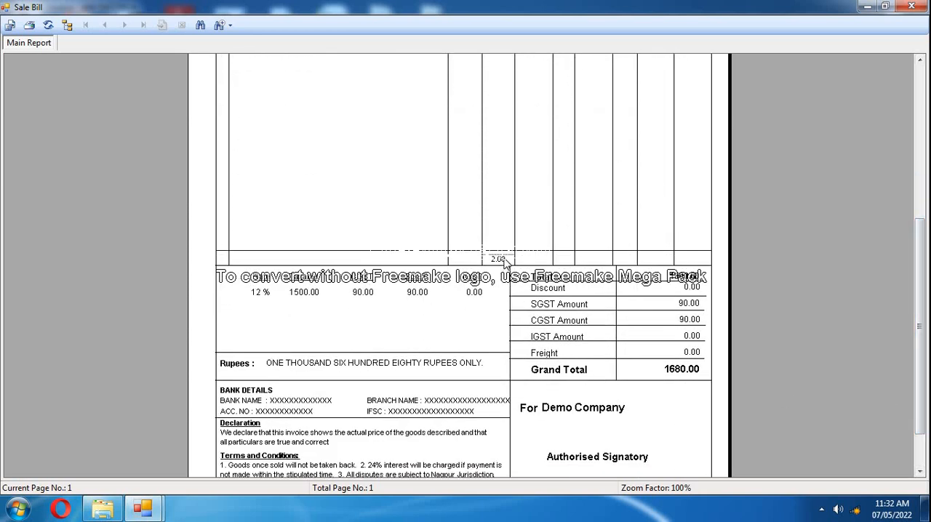
{"action": "scroll", "coordinate": [501, 268], "scroll_direction": "up", "scroll_amount": 3}
{"action": "scroll", "coordinate": [495, 274], "scroll_direction": "down", "scroll_amount": 1}
{"action": "scroll", "coordinate": [495, 274], "scroll_direction": "down", "scroll_amount": 1}
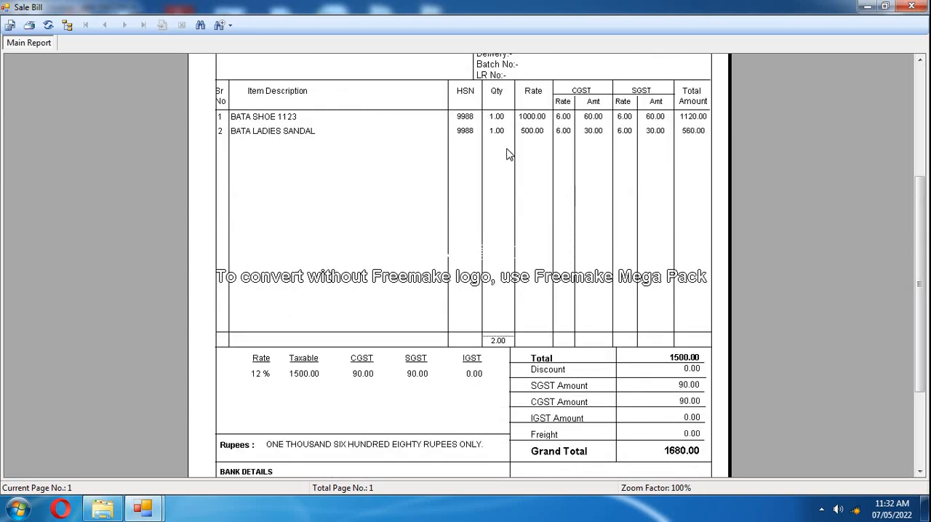
{"action": "left_click", "coordinate": [547, 363]}
{"action": "left_click", "coordinate": [683, 360]}
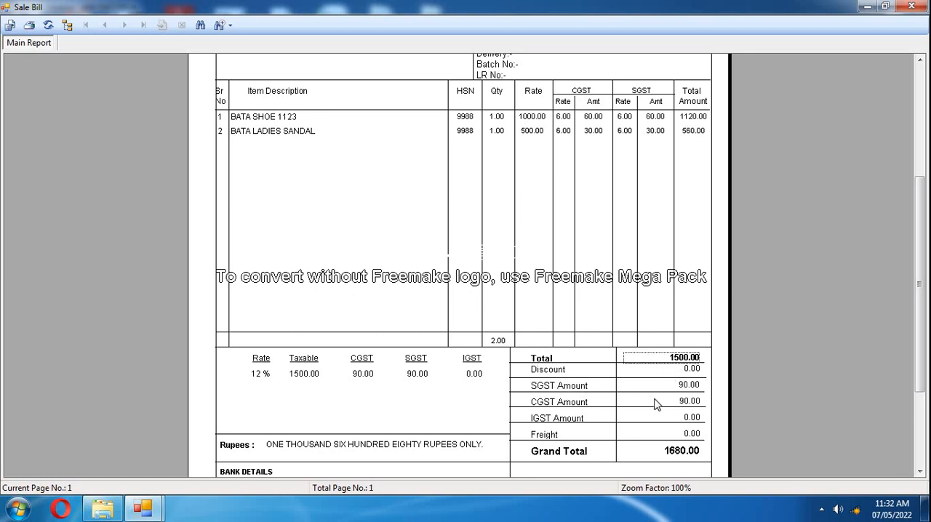
{"action": "left_click", "coordinate": [686, 385]}
{"action": "left_click", "coordinate": [687, 401]}
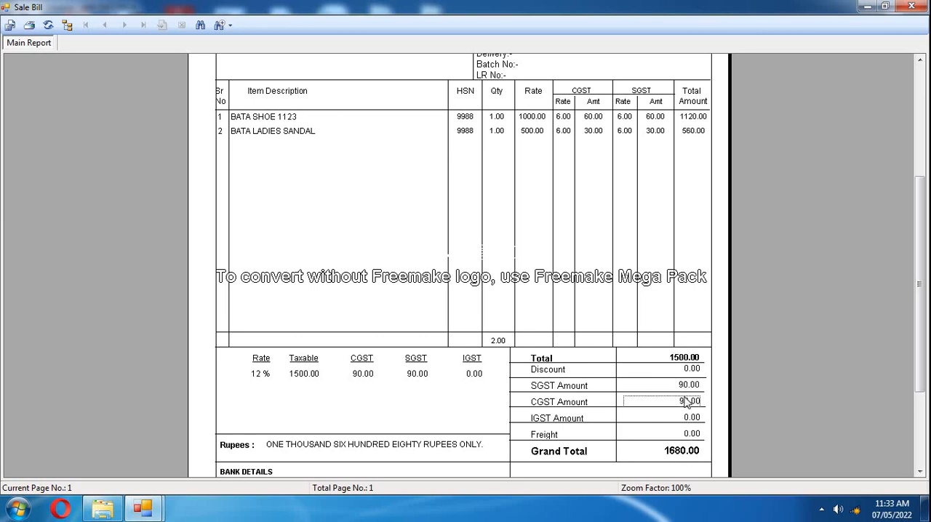
{"action": "left_click", "coordinate": [682, 453]}
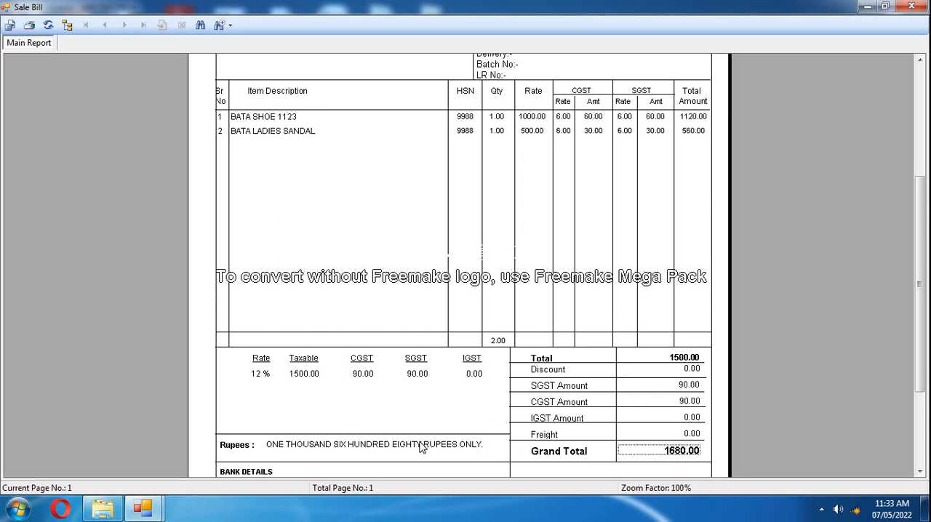
{"action": "left_click", "coordinate": [274, 451]}
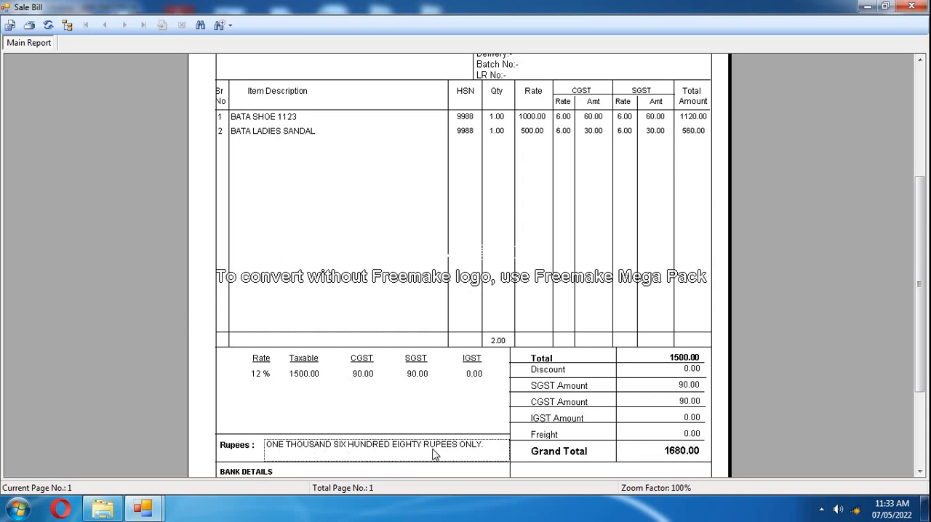
Check the tax summary's rate, taxable amount, CGST, SGST and IGST values.
{"action": "left_click", "coordinate": [261, 381]}
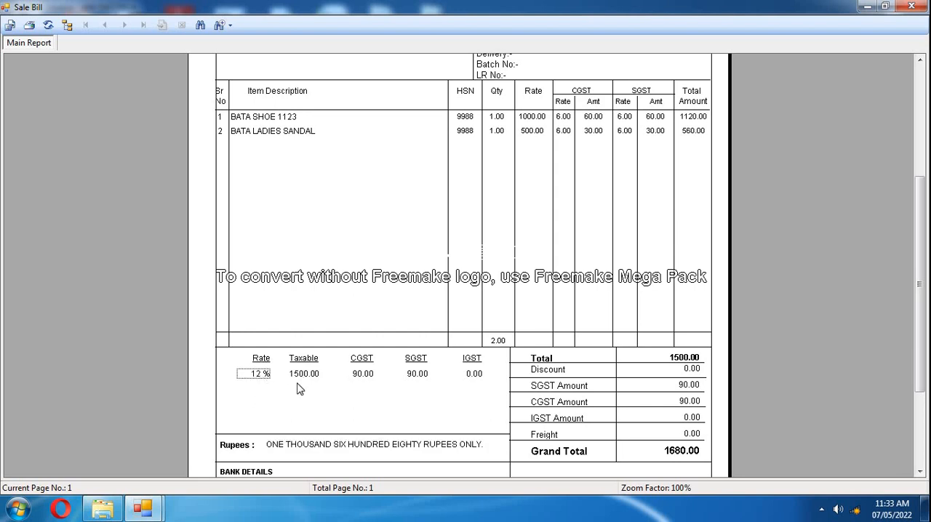
{"action": "left_click", "coordinate": [308, 381]}
{"action": "left_click", "coordinate": [365, 379]}
{"action": "left_click", "coordinate": [424, 379]}
{"action": "left_click", "coordinate": [476, 379]}
Check the invoice's bank details: bank name, account number, branch name and IFSC.
{"action": "scroll", "coordinate": [469, 384], "scroll_direction": "down", "scroll_amount": 3}
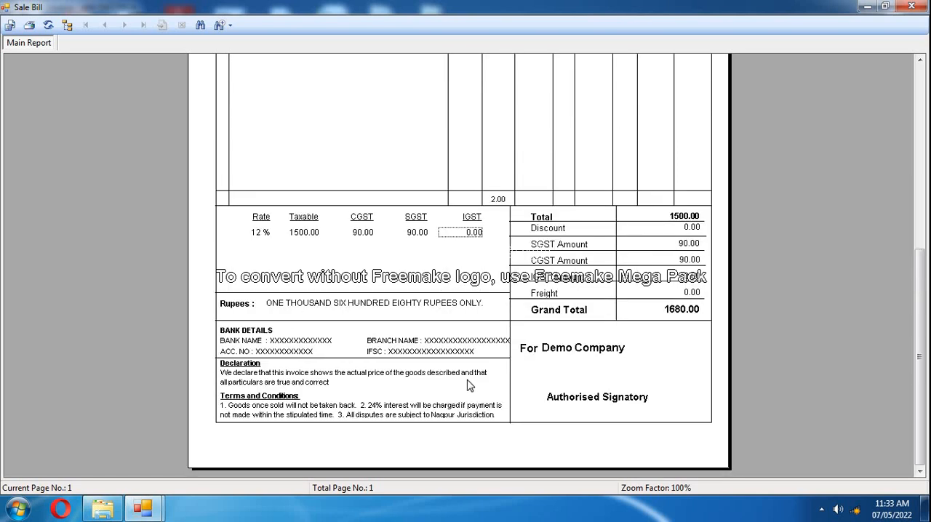
{"action": "left_click", "coordinate": [247, 331]}
{"action": "left_click", "coordinate": [277, 340]}
{"action": "left_click", "coordinate": [284, 352]}
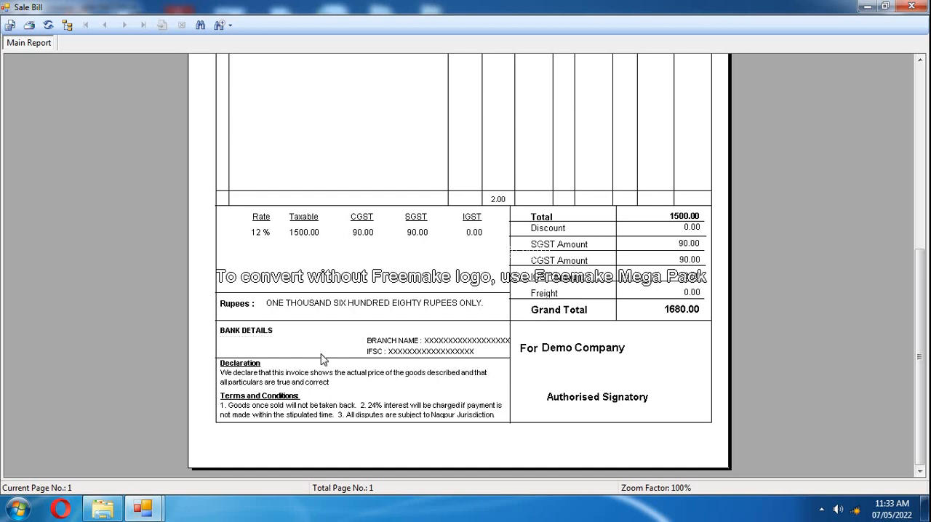
{"action": "left_click", "coordinate": [445, 341]}
{"action": "left_click", "coordinate": [443, 351]}
{"action": "left_click", "coordinate": [316, 341]}
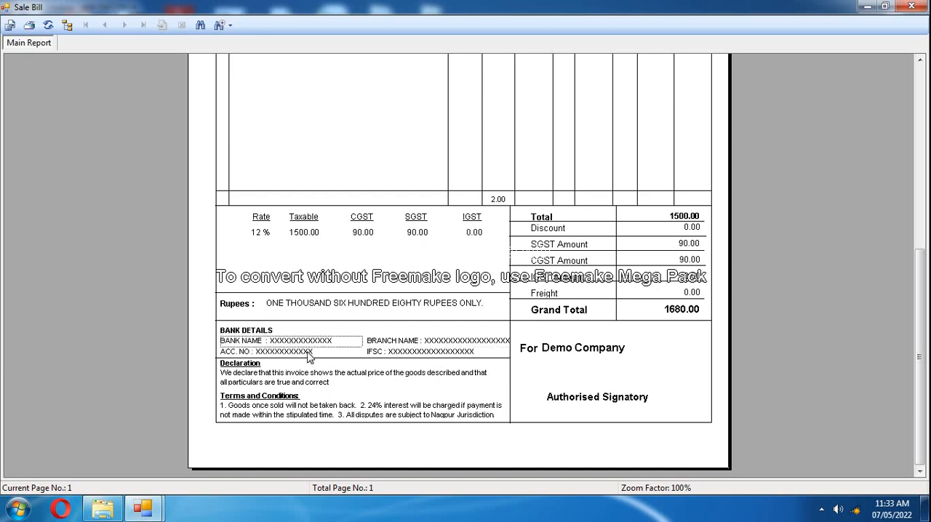
{"action": "left_click", "coordinate": [308, 352]}
{"action": "left_click", "coordinate": [448, 341]}
{"action": "left_click", "coordinate": [448, 353]}
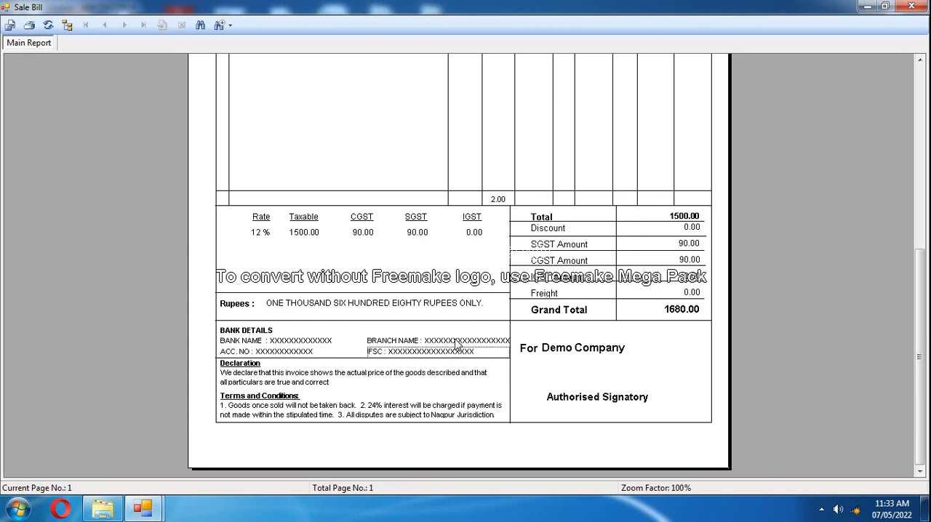
{"action": "left_click", "coordinate": [300, 349]}
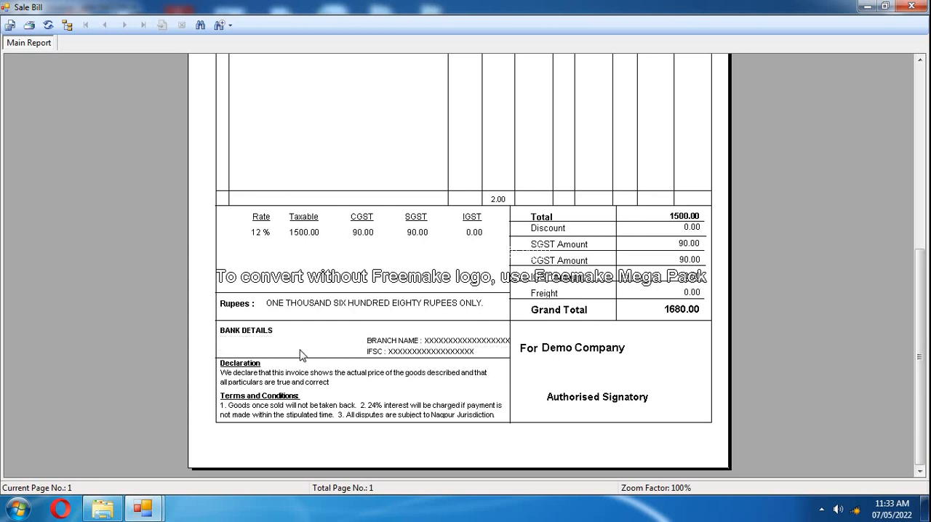
Read the declaration and the terms and conditions in the invoice footer.
{"action": "left_click", "coordinate": [287, 377]}
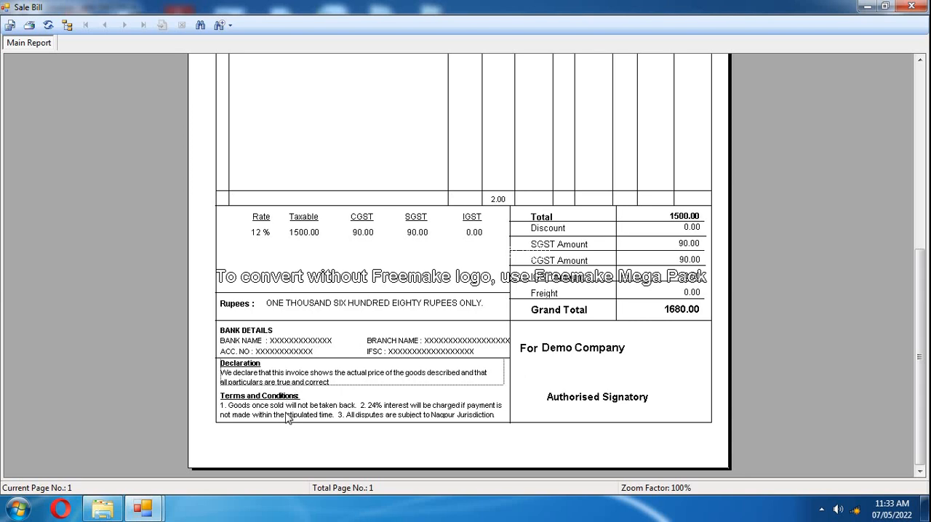
{"action": "left_click", "coordinate": [286, 415]}
{"action": "scroll", "coordinate": [318, 354], "scroll_direction": "up", "scroll_amount": 5}
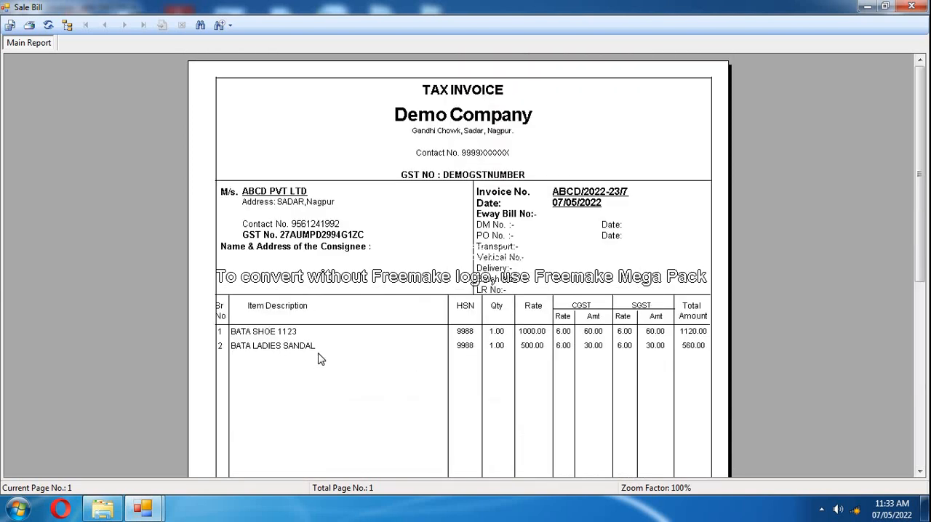
Examine the invoice's print settings, including the number of copies, and leave them without printing.
{"action": "left_click", "coordinate": [28, 27]}
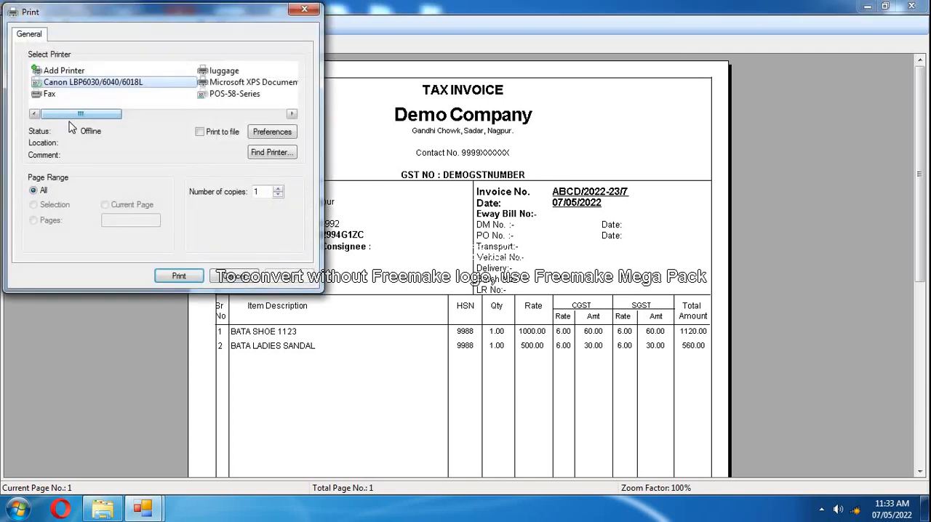
{"action": "left_click", "coordinate": [279, 189]}
{"action": "left_click", "coordinate": [280, 194]}
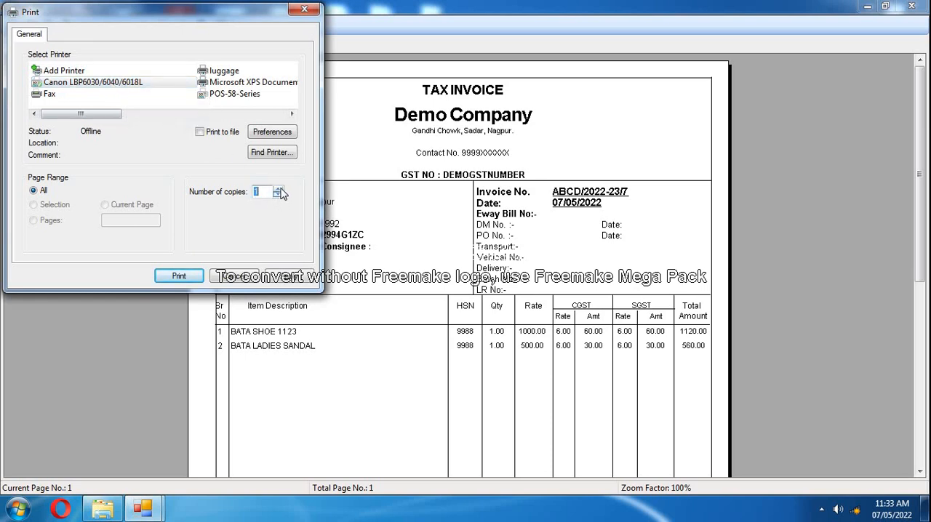
{"action": "left_click", "coordinate": [278, 189]}
{"action": "left_click", "coordinate": [235, 279]}
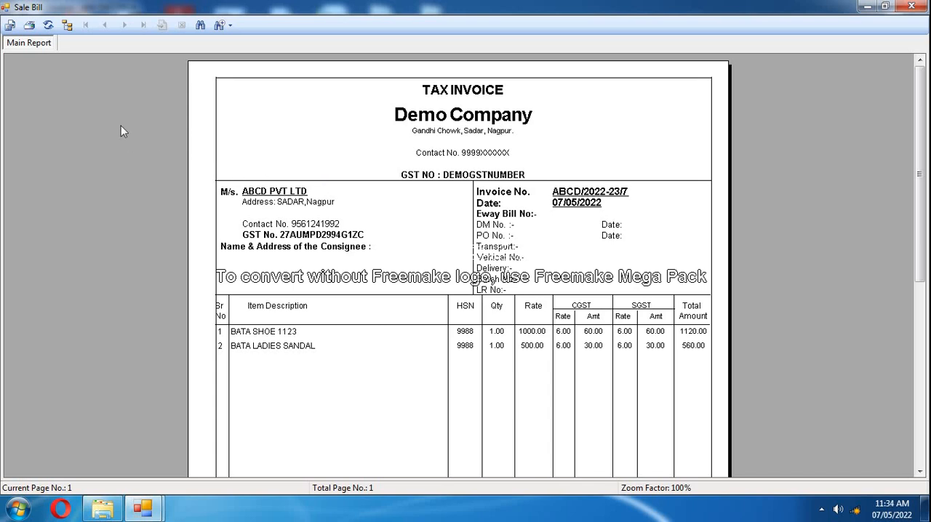
Export the invoice to the Desktop as an Adobe Acrobat PDF named 7 and close the report.
{"action": "left_click", "coordinate": [9, 26]}
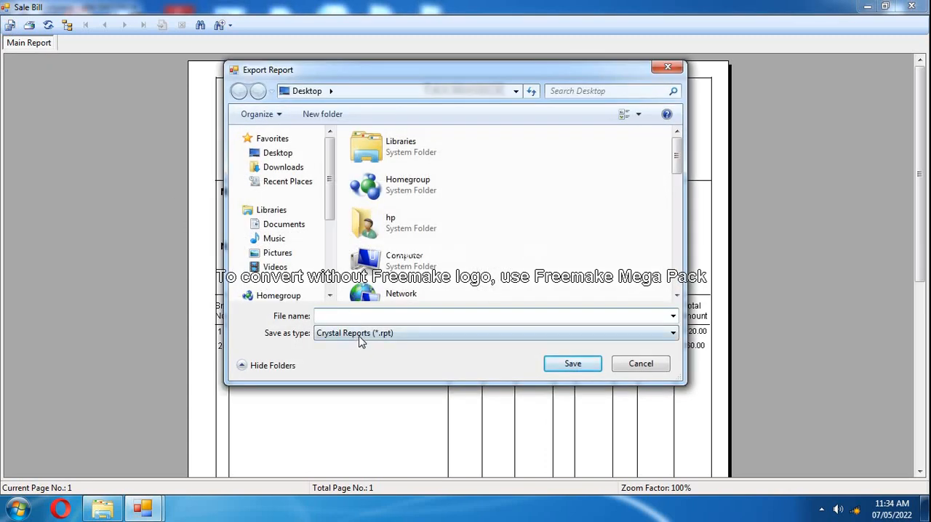
{"action": "left_click", "coordinate": [404, 335]}
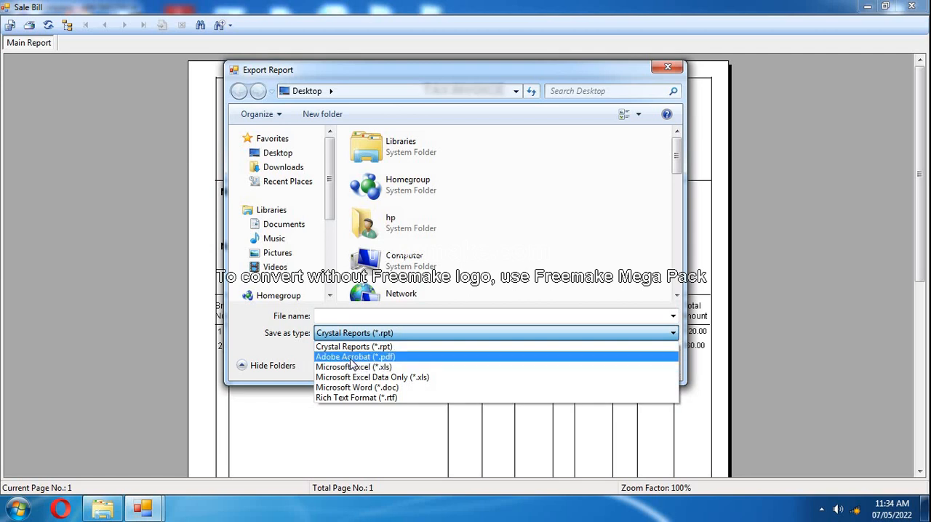
{"action": "left_click", "coordinate": [402, 357]}
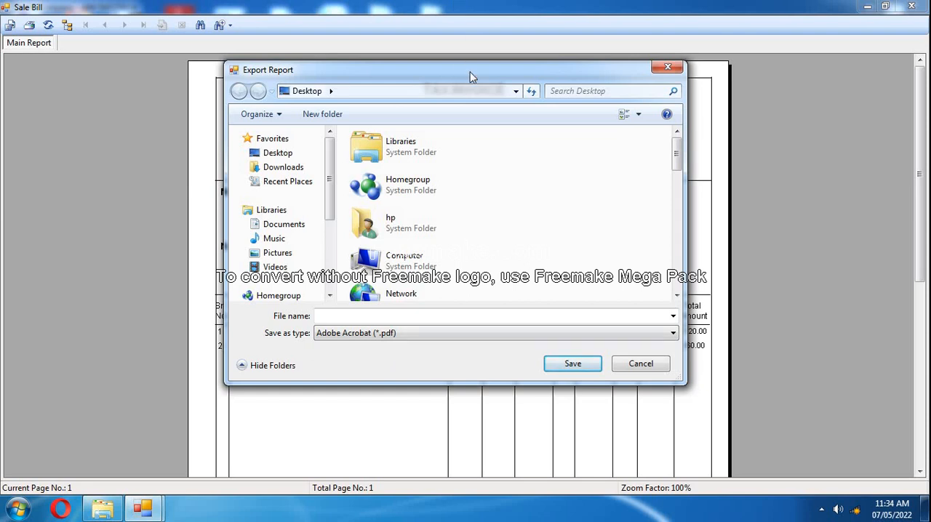
{"action": "left_click_drag", "start_coordinate": [470, 77], "coordinate": [593, 227]}
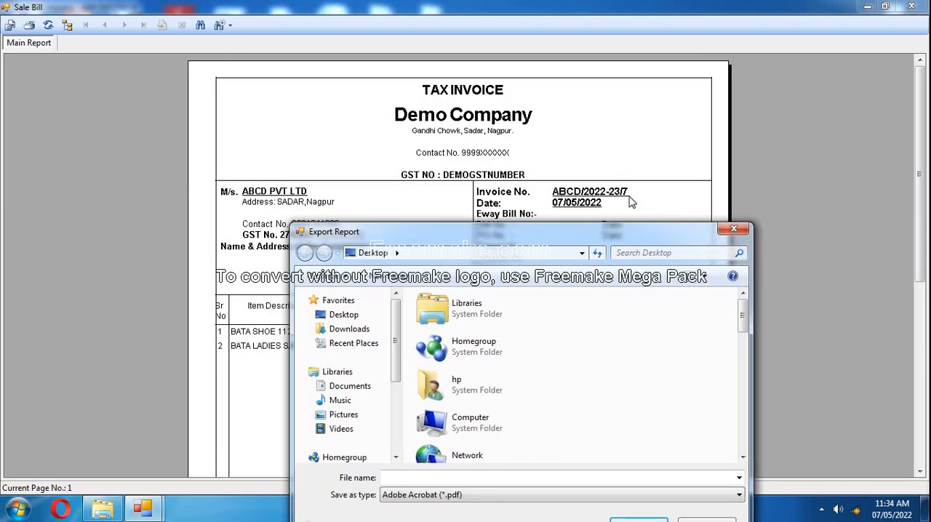
{"action": "left_click_drag", "start_coordinate": [631, 203], "coordinate": [534, 106]}
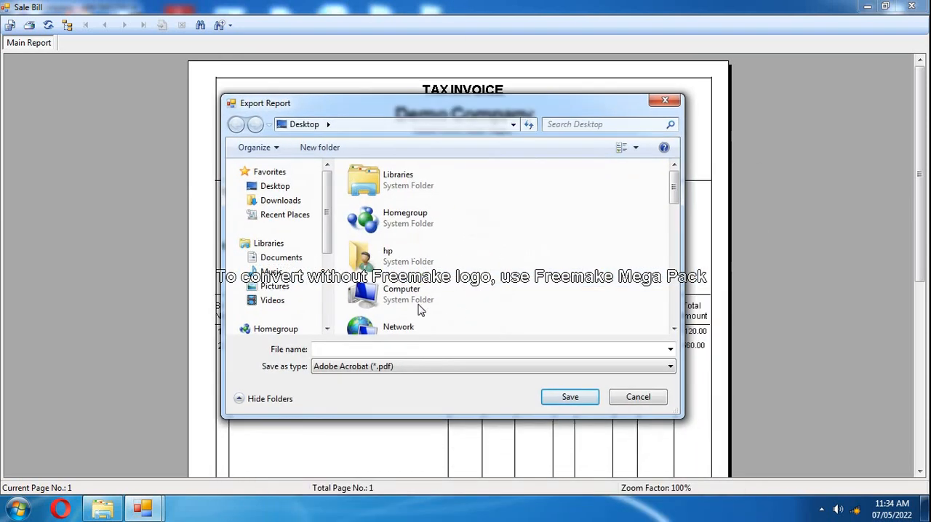
{"action": "left_click", "coordinate": [408, 352]}
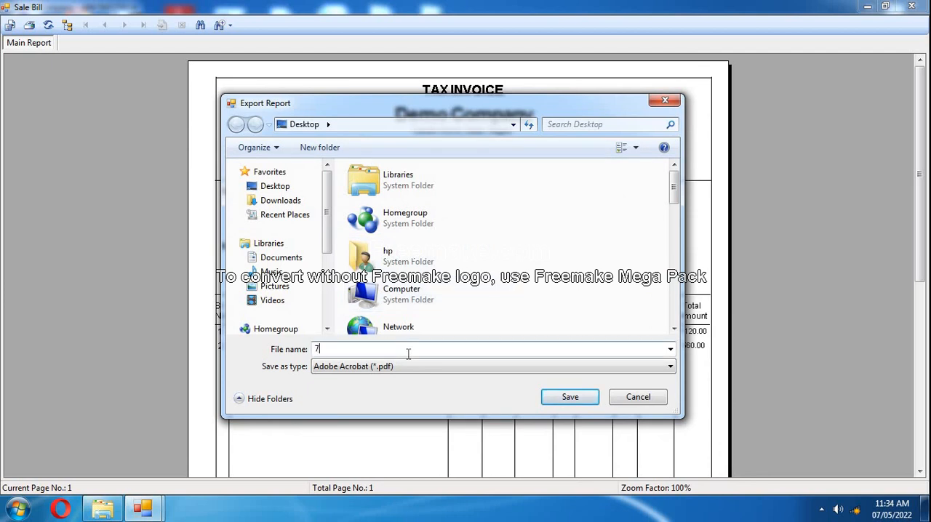
{"action": "left_click", "coordinate": [300, 126]}
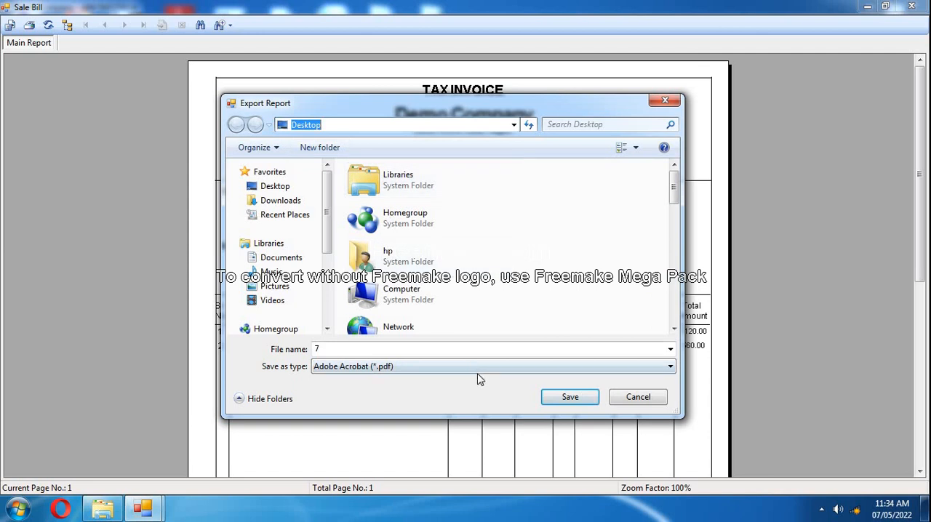
{"action": "left_click", "coordinate": [579, 398]}
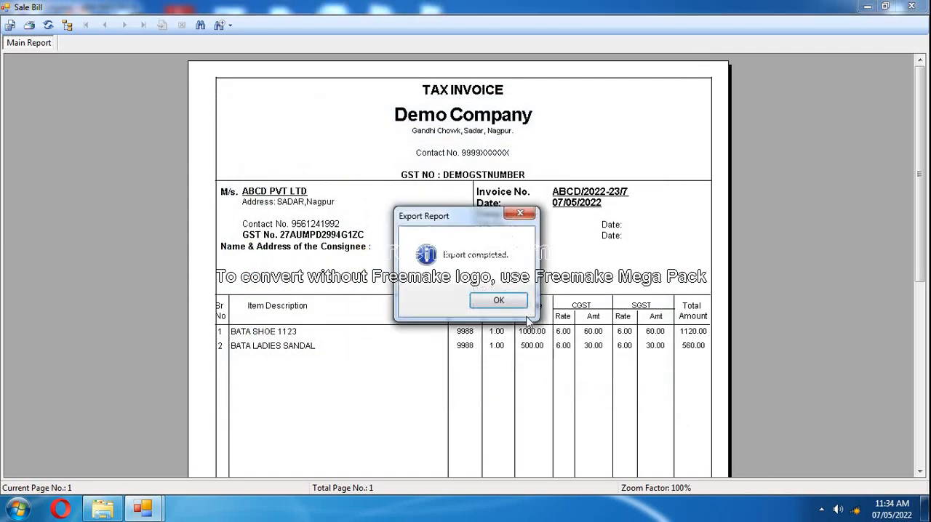
{"action": "left_click", "coordinate": [498, 303]}
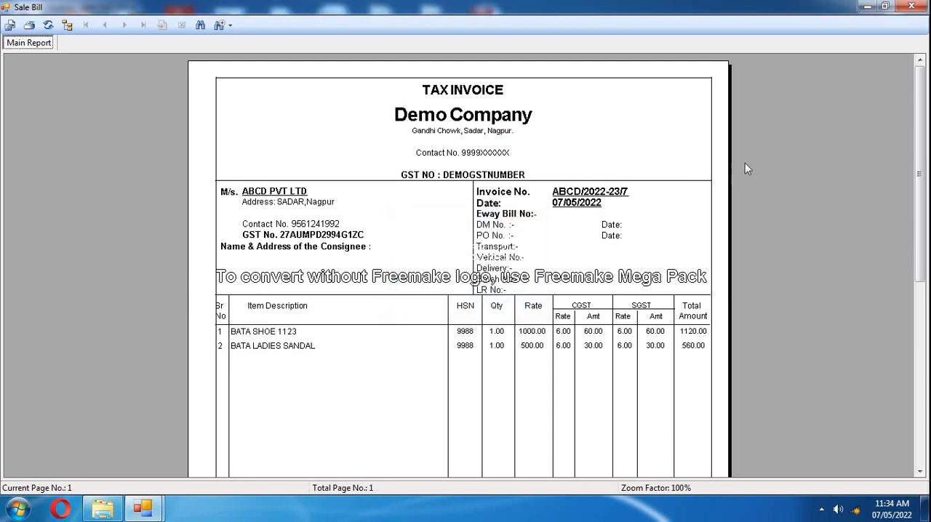
{"action": "left_click", "coordinate": [912, 6]}
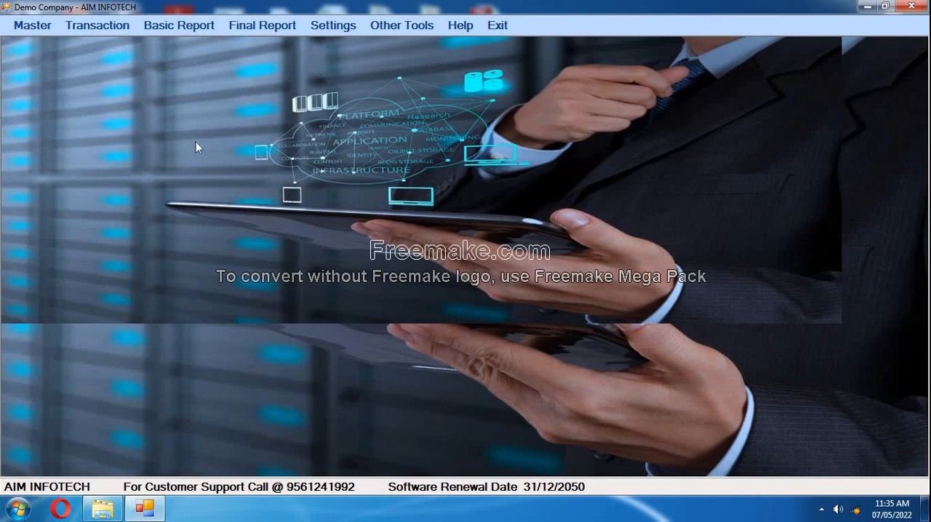
Create a new sale invoice and check its invoice date and invoice number.
{"action": "left_click", "coordinate": [109, 29]}
{"action": "mouse_move", "coordinate": [109, 43]}
{"action": "mouse_move", "coordinate": [197, 49]}
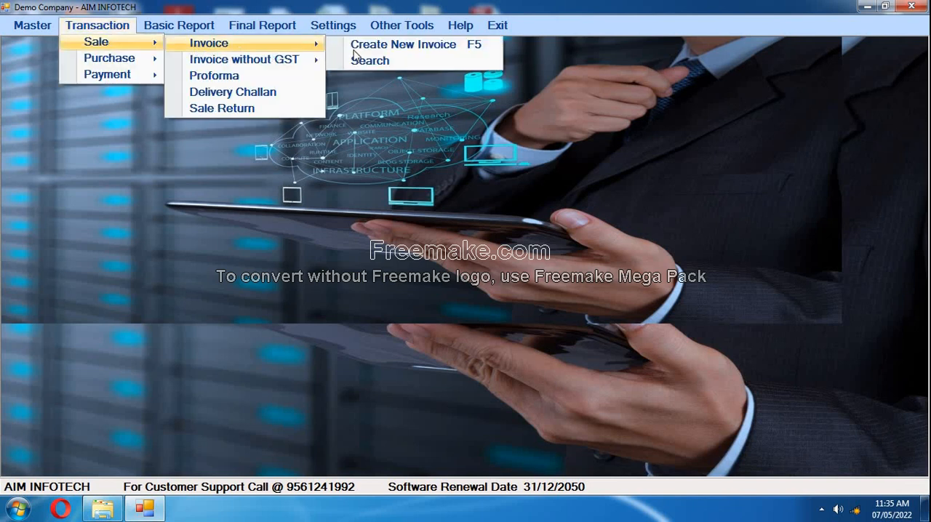
{"action": "left_click", "coordinate": [384, 151]}
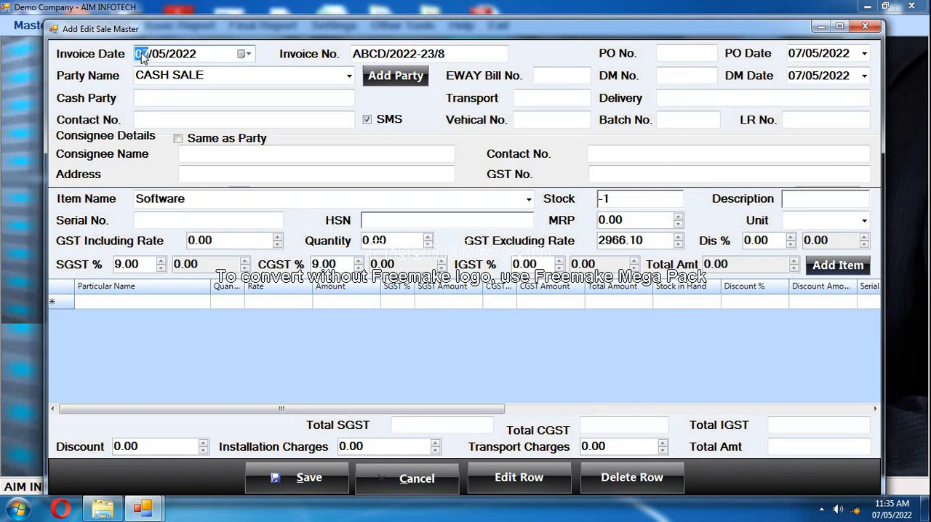
{"action": "left_click", "coordinate": [183, 54]}
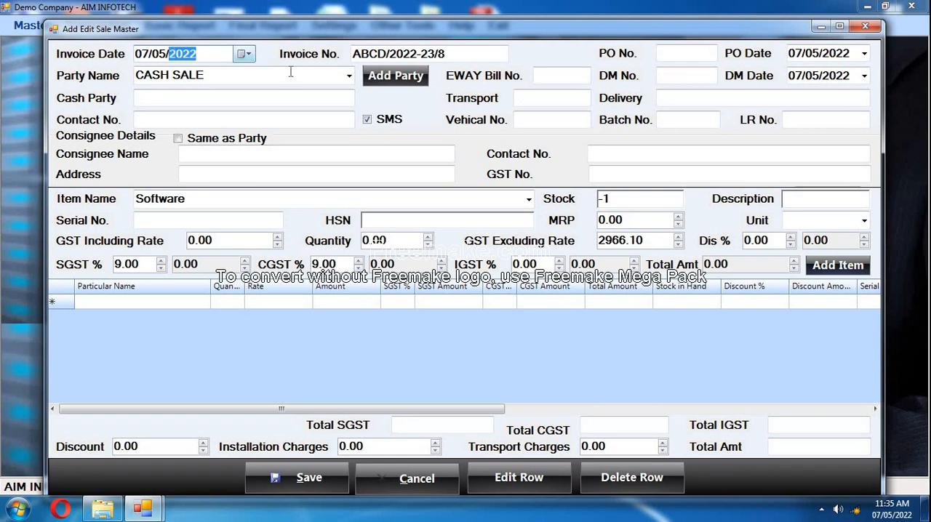
{"action": "key", "text": "Tab"}
{"action": "left_click", "coordinate": [456, 52]}
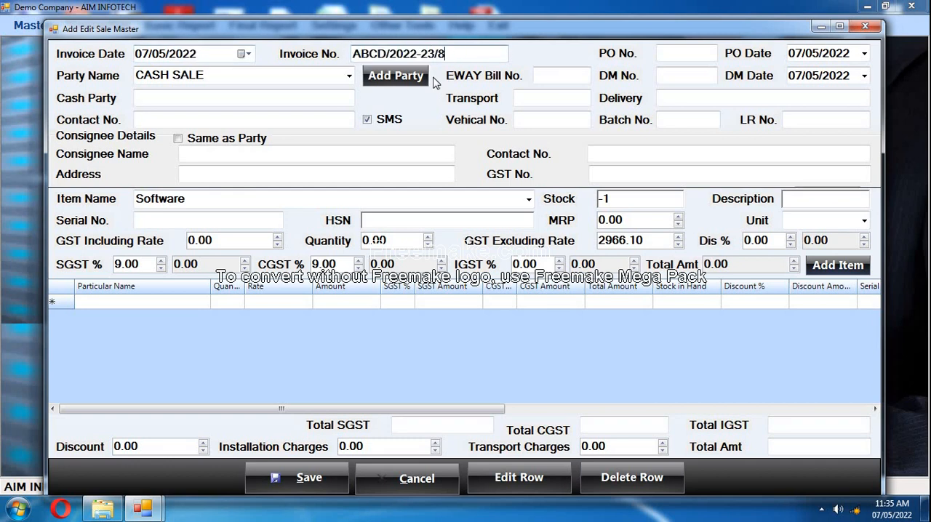
{"action": "left_click_drag", "start_coordinate": [448, 53], "coordinate": [436, 53]}
Select ABCD PVT LTD as the invoice's party and check the party's contact number.
{"action": "left_click", "coordinate": [349, 76]}
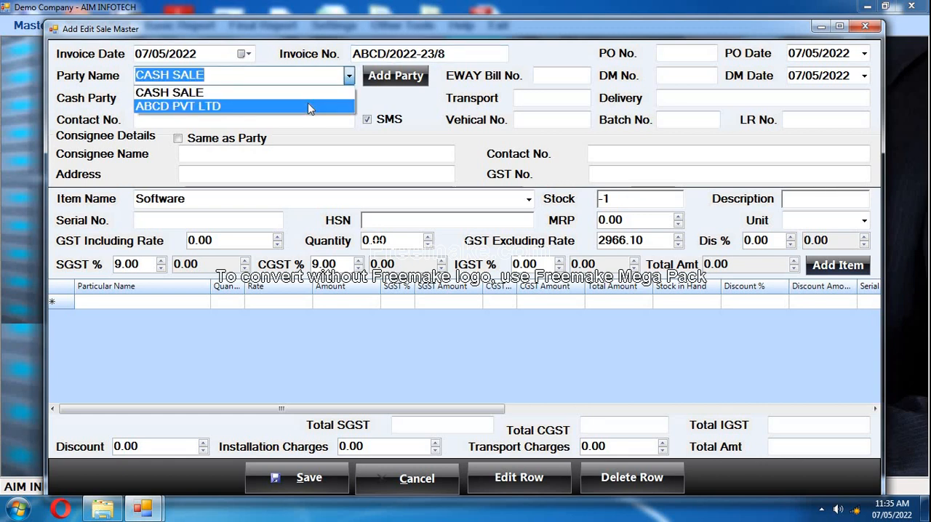
{"action": "left_click", "coordinate": [307, 106]}
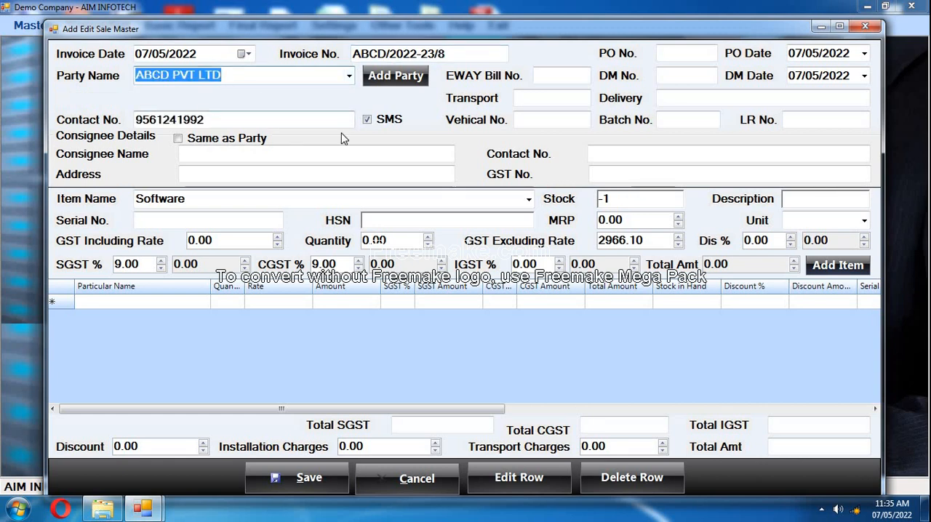
{"action": "left_click", "coordinate": [208, 115]}
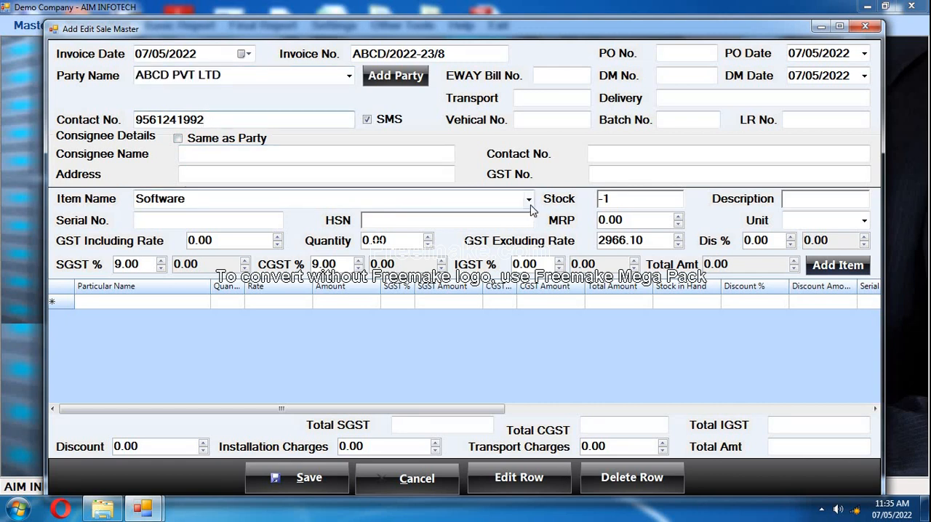
Select BATA SHOE 1123 as the invoice item and check its HSN code, GST-excluding rate, and SGST and CGST percentages.
{"action": "left_click", "coordinate": [529, 199]}
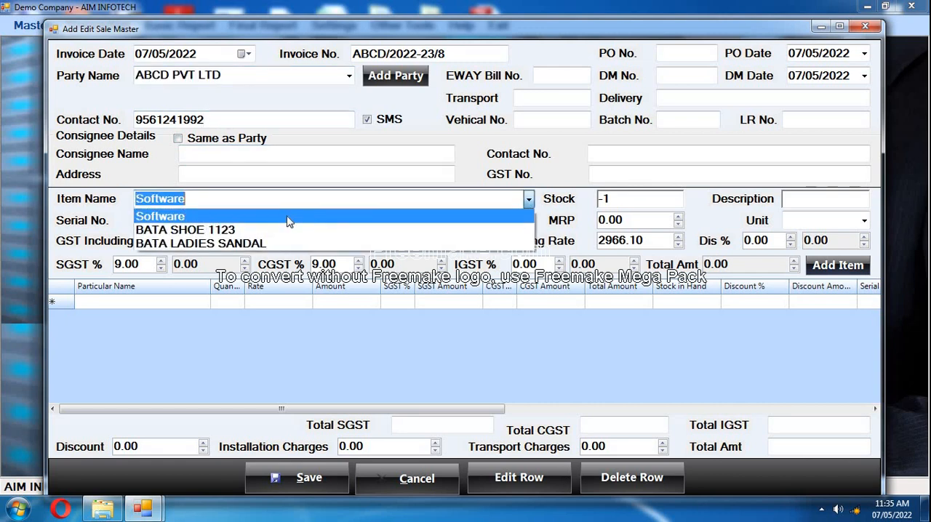
{"action": "left_click", "coordinate": [225, 230]}
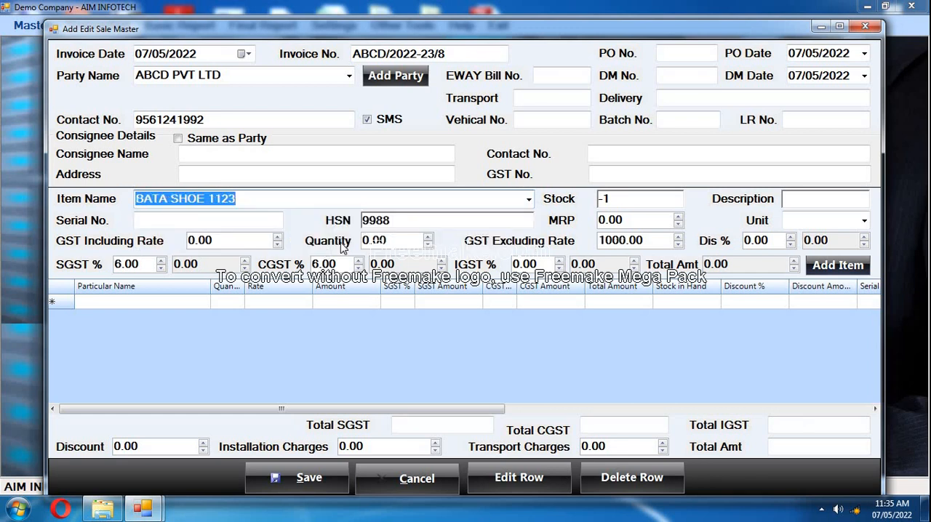
{"action": "left_click", "coordinate": [407, 220]}
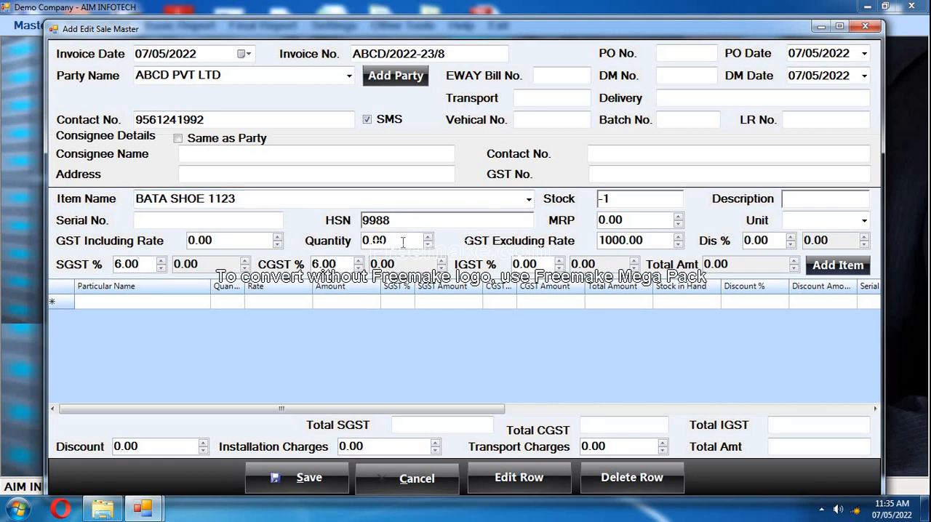
{"action": "left_click", "coordinate": [263, 201]}
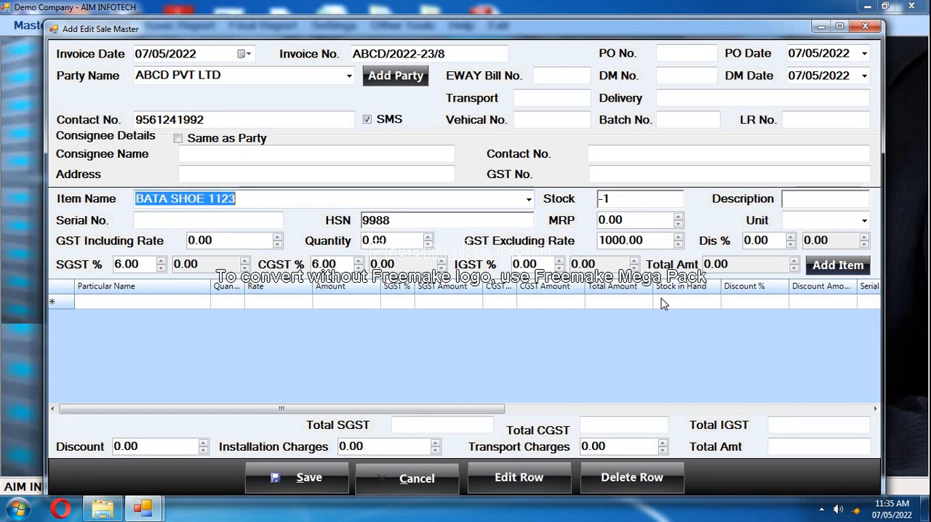
{"action": "key", "text": "Return"}
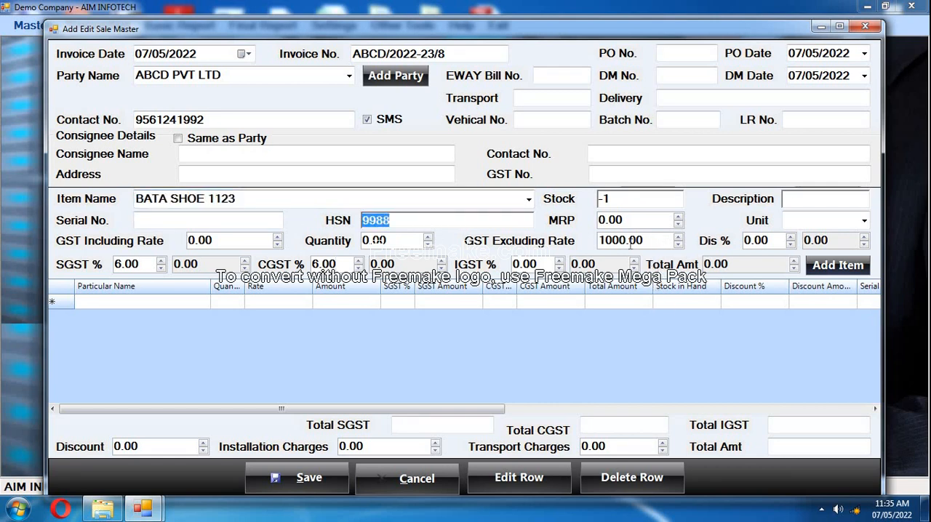
{"action": "key", "text": "Return"}
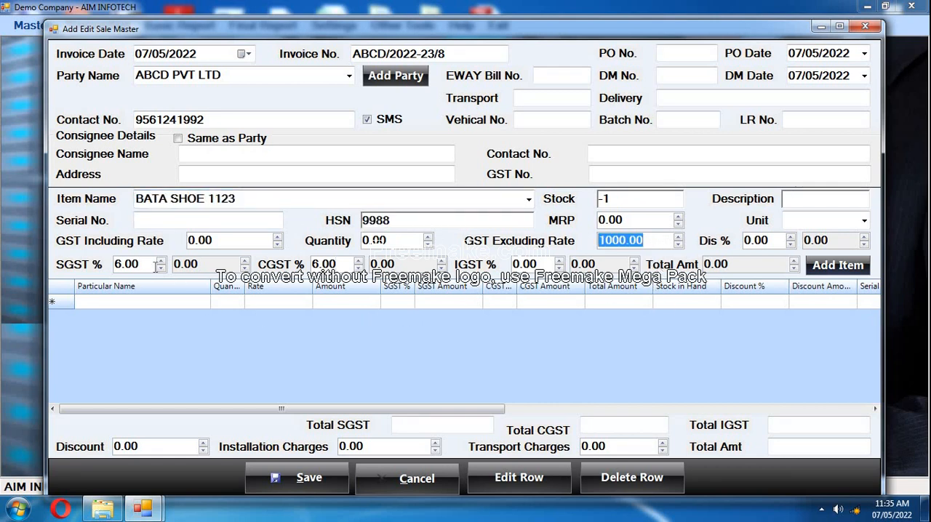
{"action": "key", "text": "Return"}
{"action": "key", "text": "Return"}
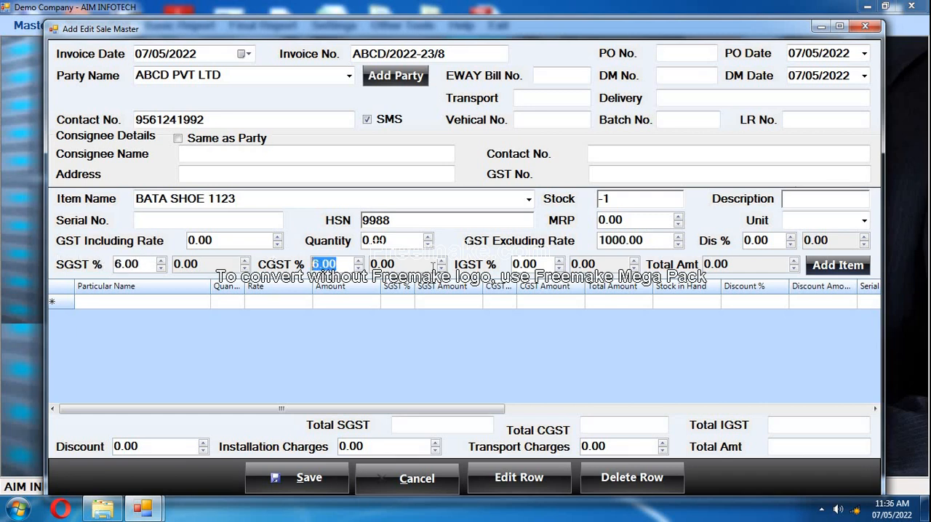
Add the selected item to the invoice with a quantity of 2 and save the invoice.
{"action": "left_click", "coordinate": [411, 240]}
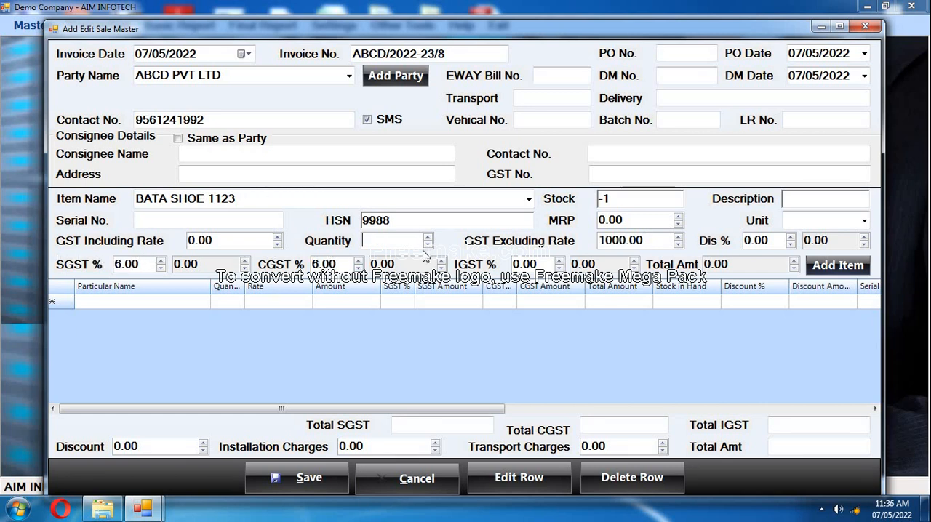
{"action": "type", "text": "2"}
{"action": "key", "text": "Return"}
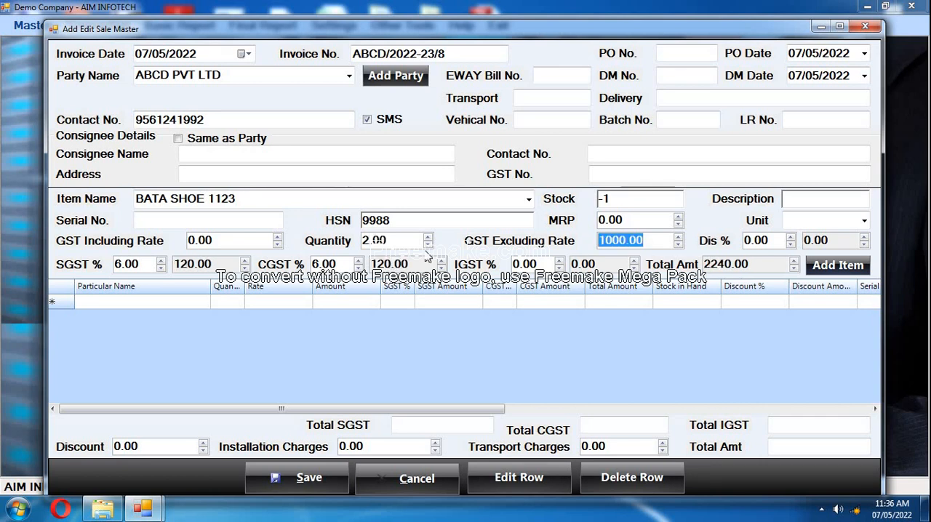
{"action": "left_click", "coordinate": [837, 265]}
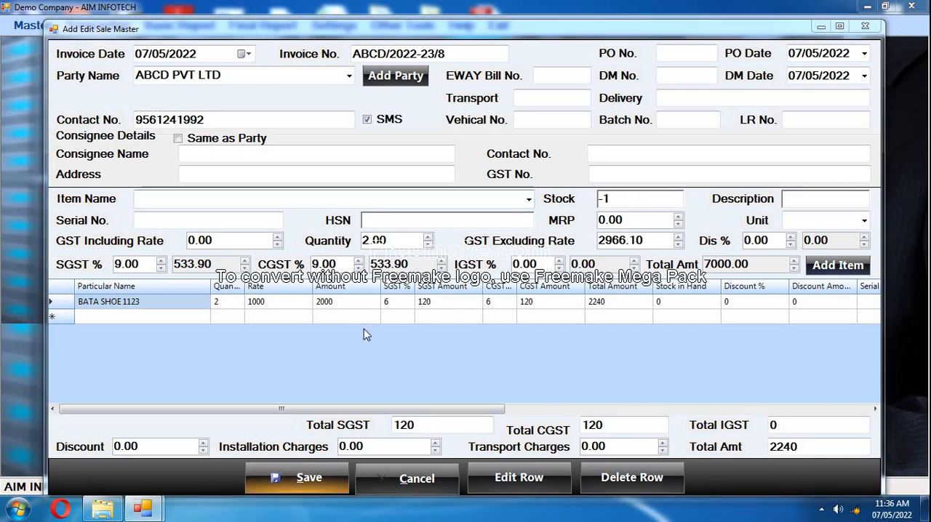
{"action": "left_click", "coordinate": [474, 295]}
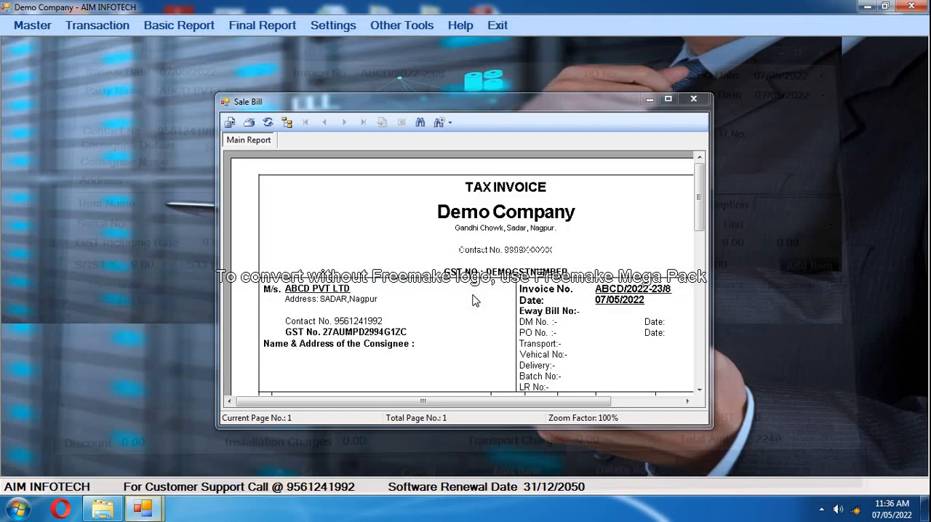
Examine the maximized sale bill report and its print settings without printing, and close the report.
{"action": "left_click", "coordinate": [668, 99]}
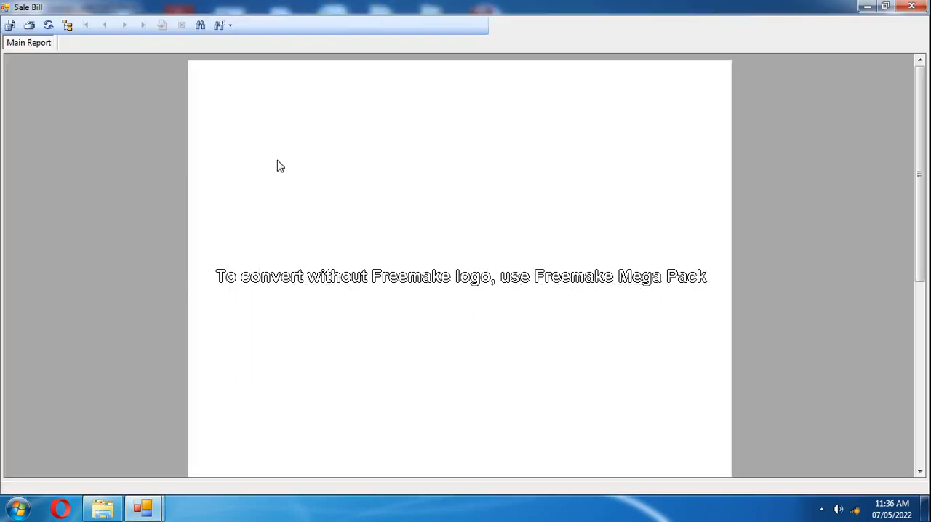
{"action": "left_click", "coordinate": [30, 26]}
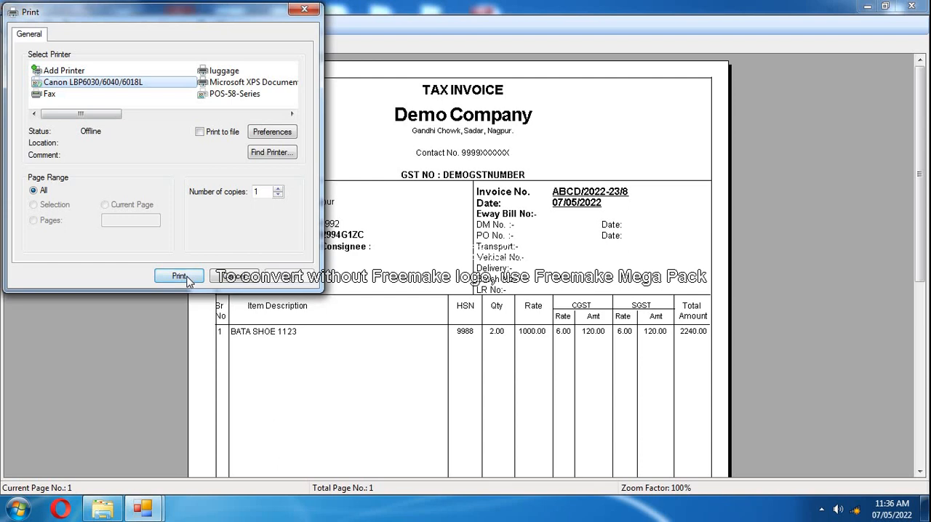
{"action": "left_click", "coordinate": [242, 277]}
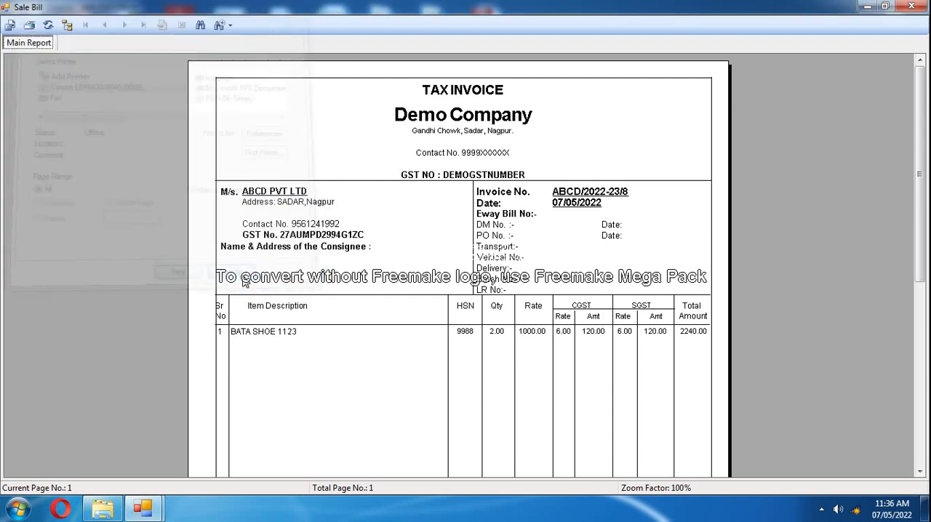
{"action": "left_click", "coordinate": [914, 6]}
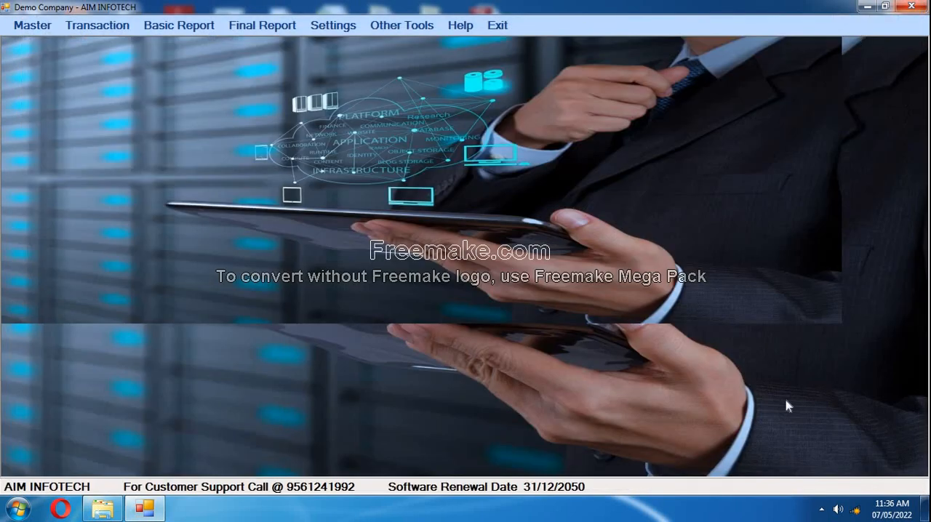
{"action": "left_click", "coordinate": [821, 509]}
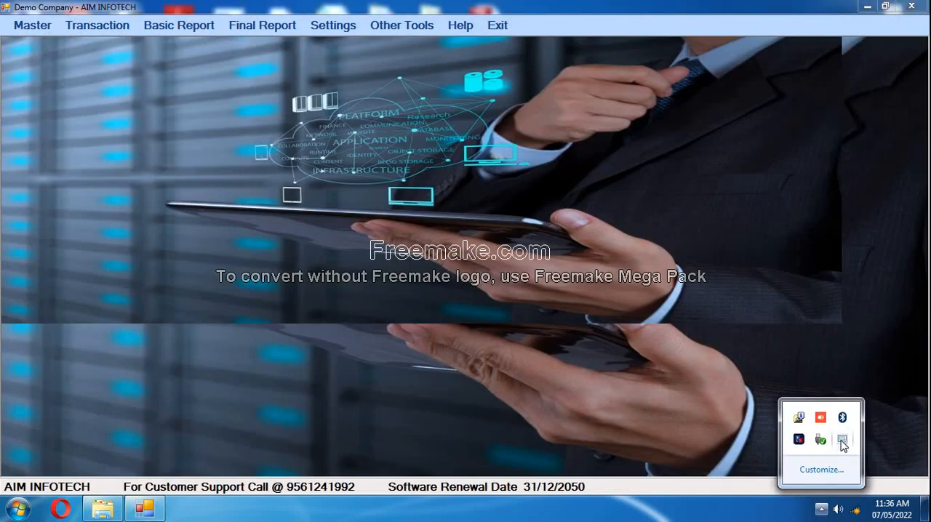
{"action": "right_click", "coordinate": [843, 442]}
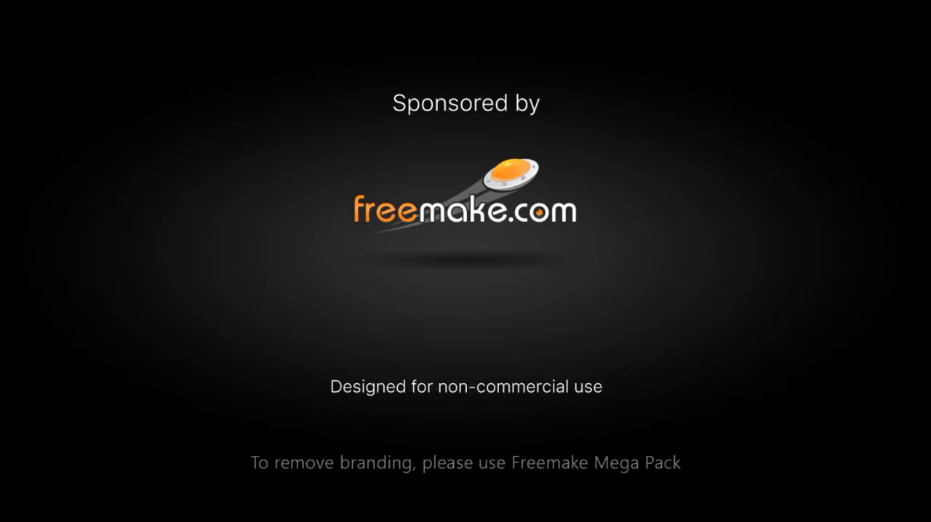